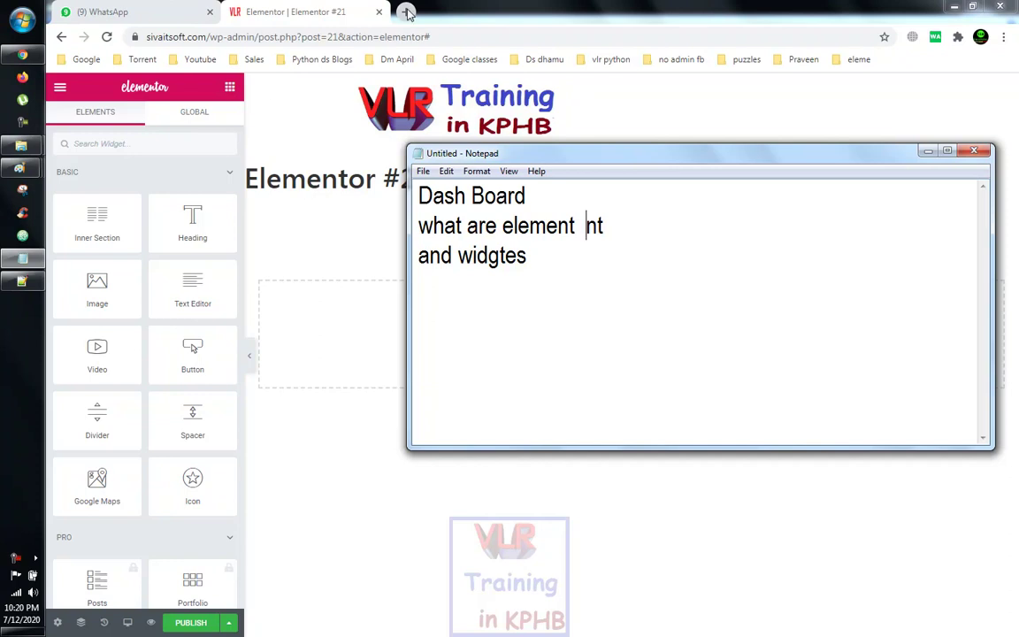
Open the VLR Software Training Institute site's front page in a new browser tab
{"action": "left_click", "coordinate": [387, 91]}
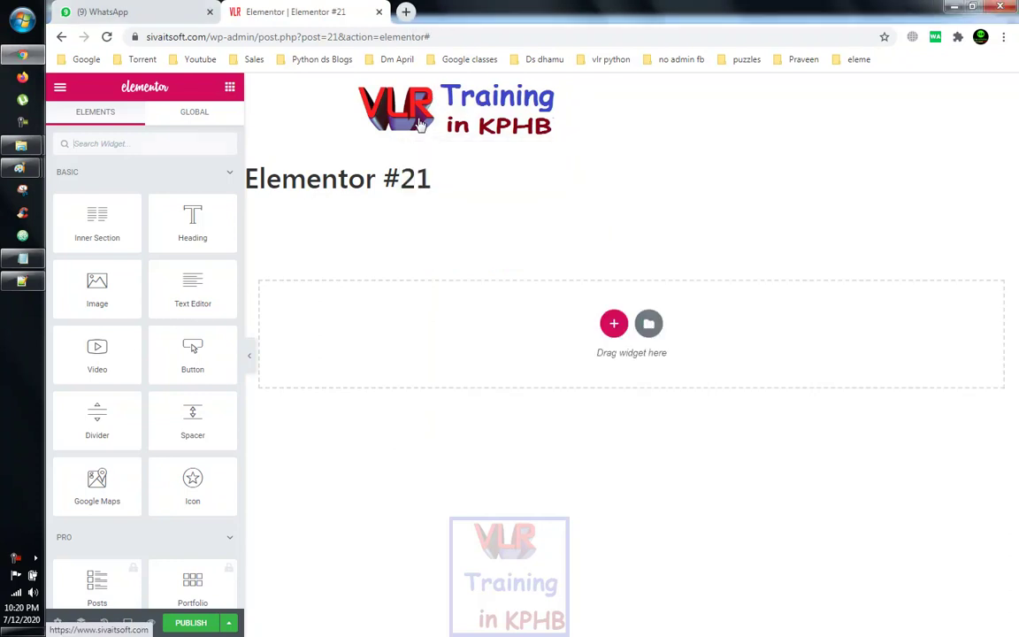
{"action": "right_click", "coordinate": [407, 100]}
{"action": "left_click", "coordinate": [446, 110]}
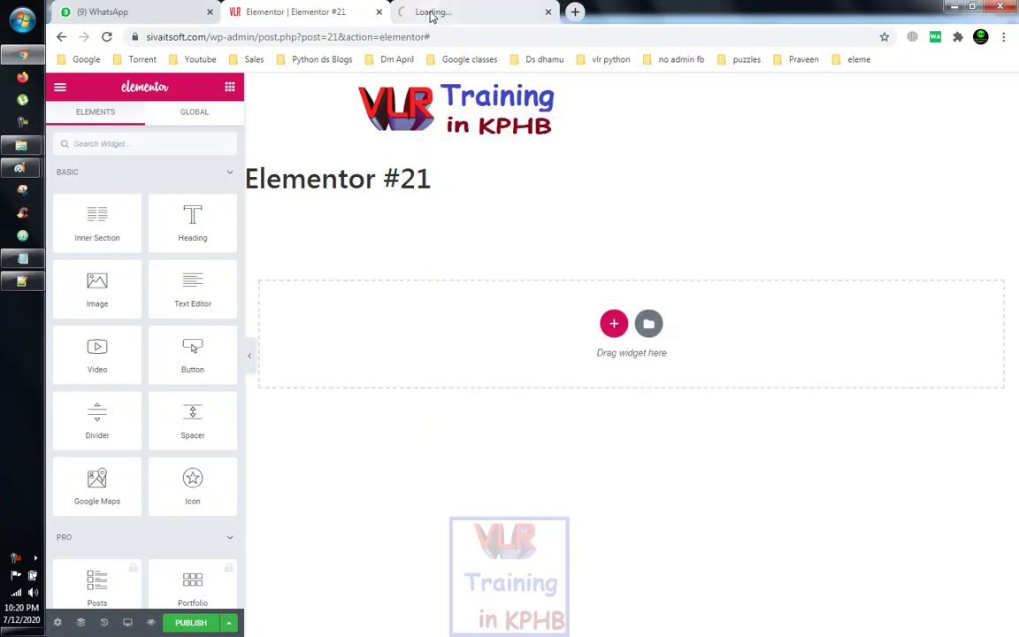
{"action": "left_click", "coordinate": [431, 14]}
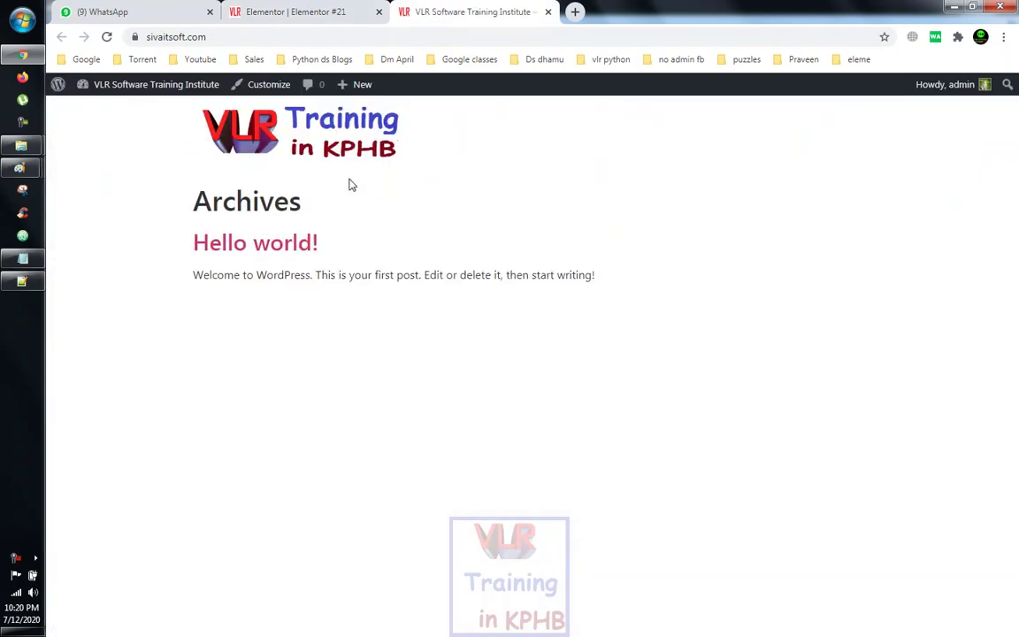
Create a new WordPress page and open it for editing with Elementor
{"action": "mouse_move", "coordinate": [359, 94]}
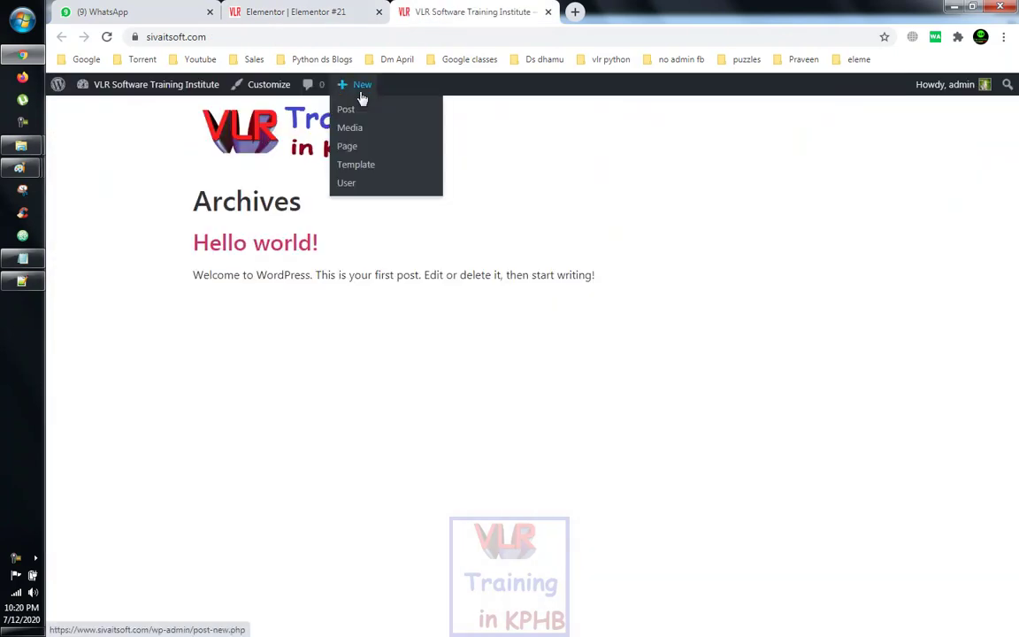
{"action": "left_click", "coordinate": [352, 148]}
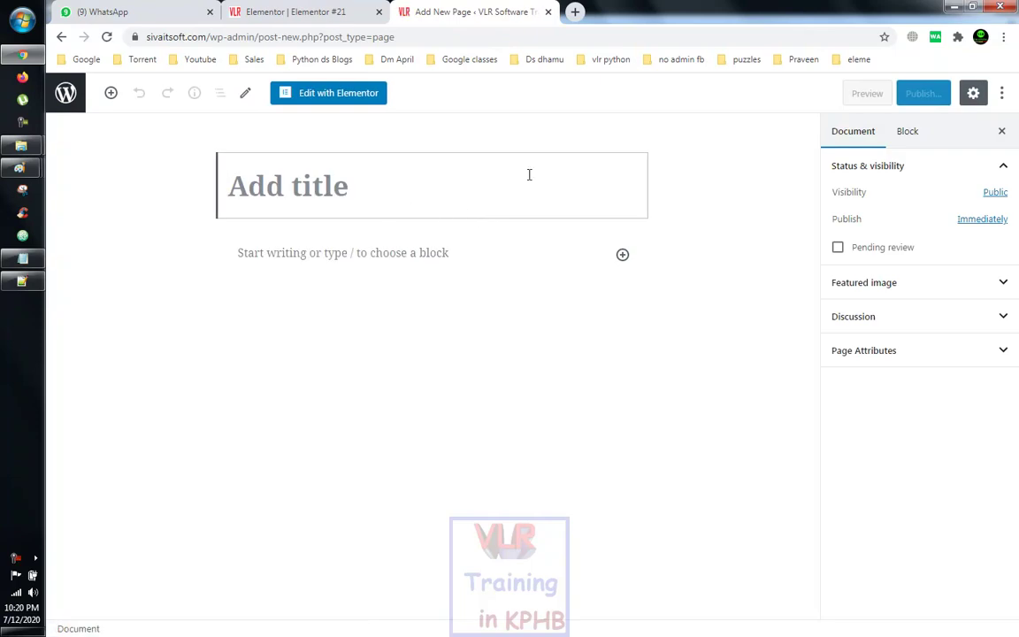
{"action": "left_click", "coordinate": [345, 97]}
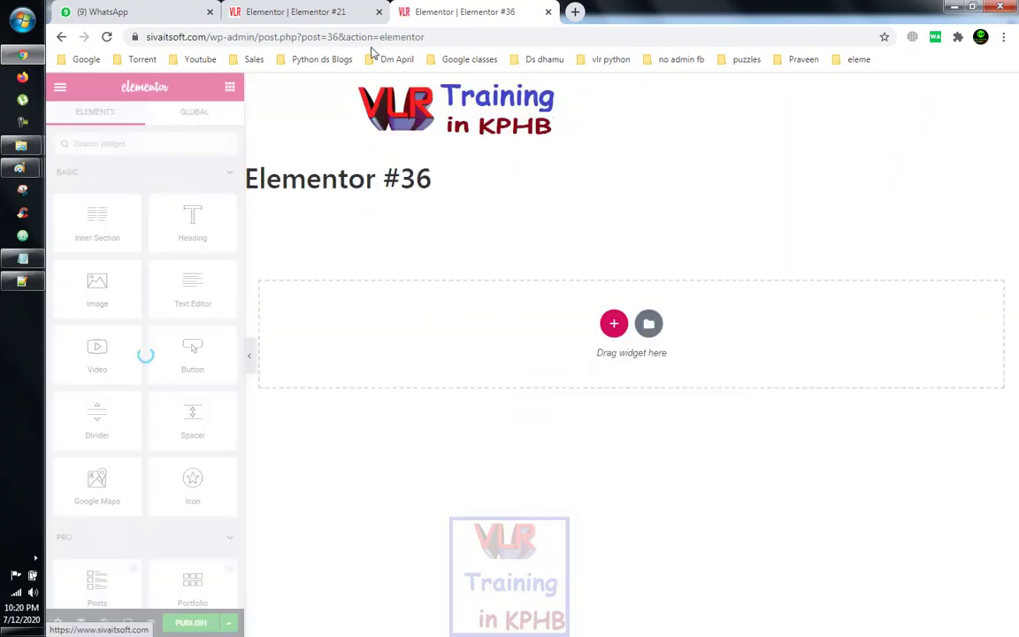
Open the site in another browser tab and go to the Elementor settings in its WordPress dashboard
{"action": "middle_click", "coordinate": [452, 115]}
{"action": "left_click", "coordinate": [602, 16]}
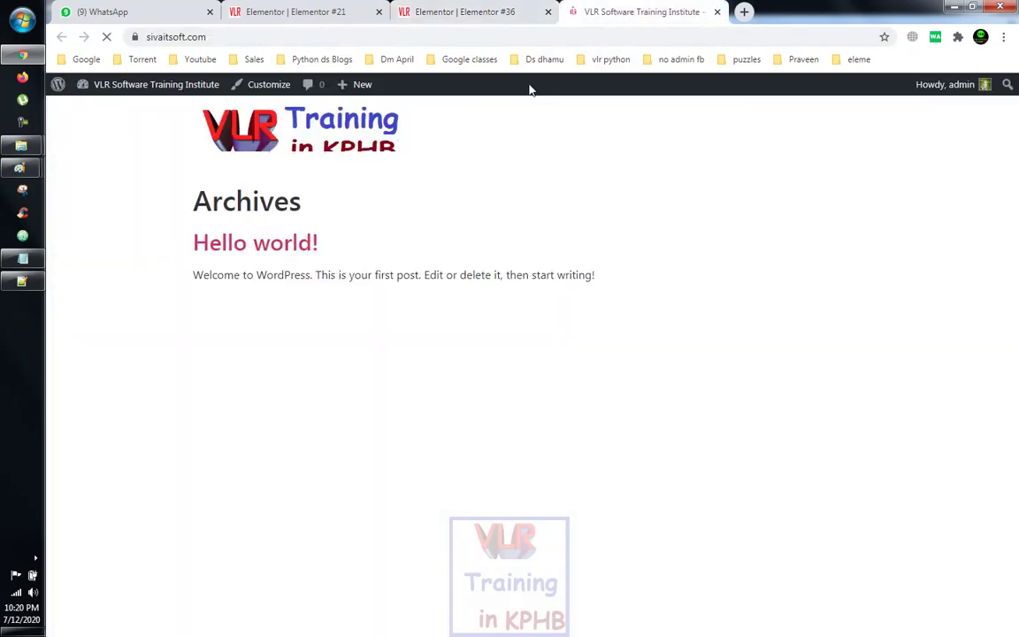
{"action": "left_click", "coordinate": [164, 91]}
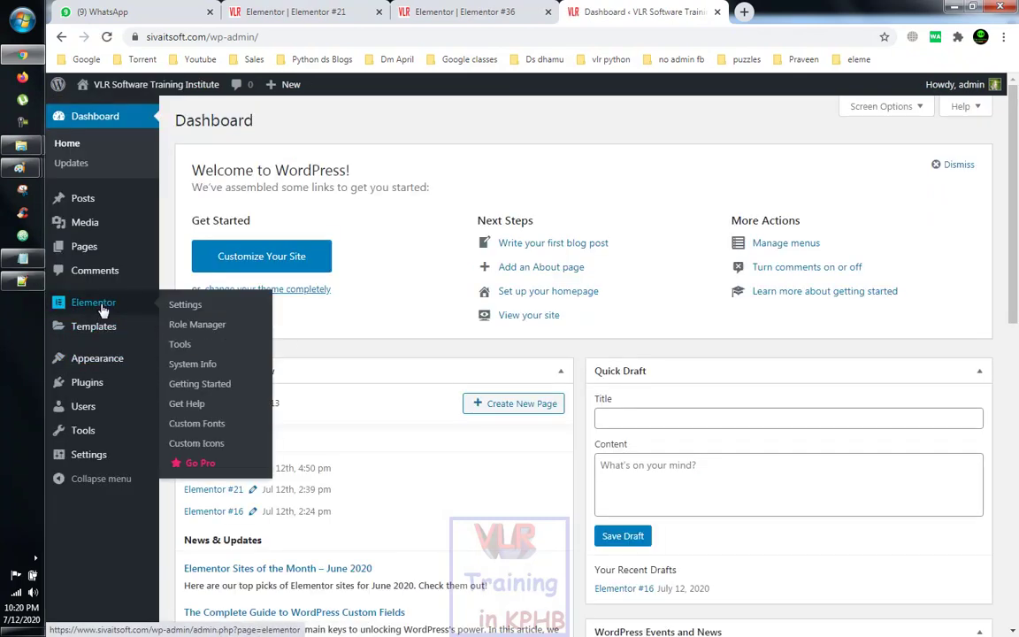
{"action": "left_click", "coordinate": [97, 305]}
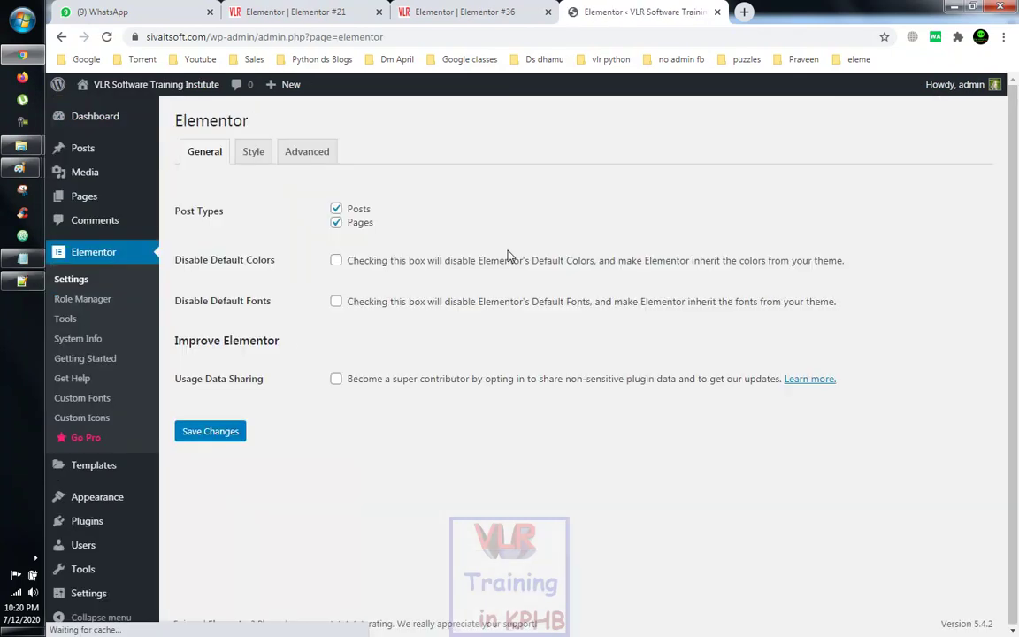
Enable Disable Default Colors and Disable Default Fonts in the general Elementor settings and save the changes
{"action": "left_click", "coordinate": [336, 262]}
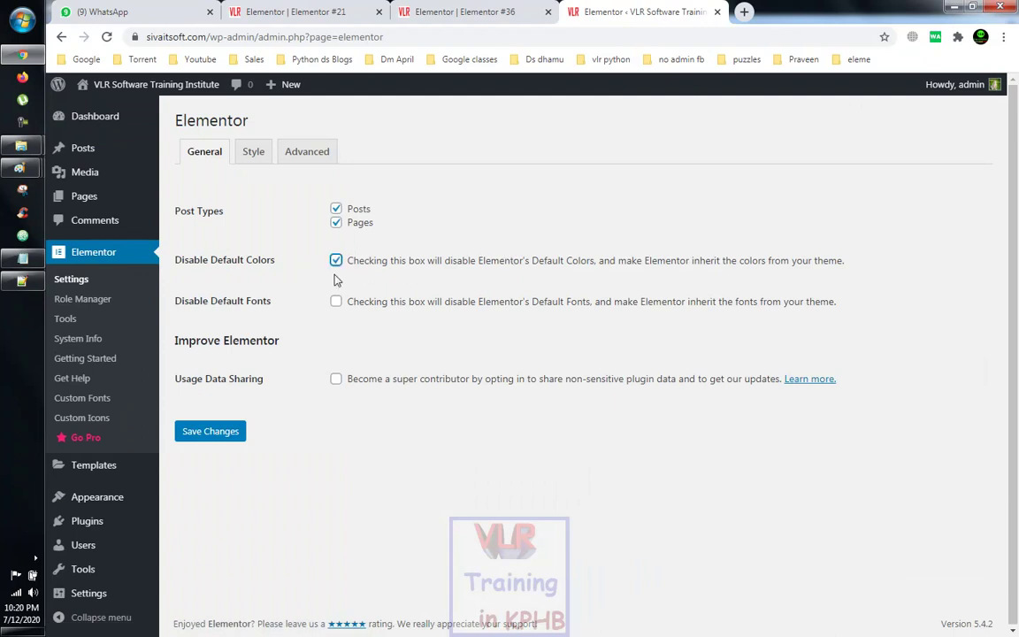
{"action": "left_click", "coordinate": [336, 301]}
{"action": "left_click", "coordinate": [212, 434]}
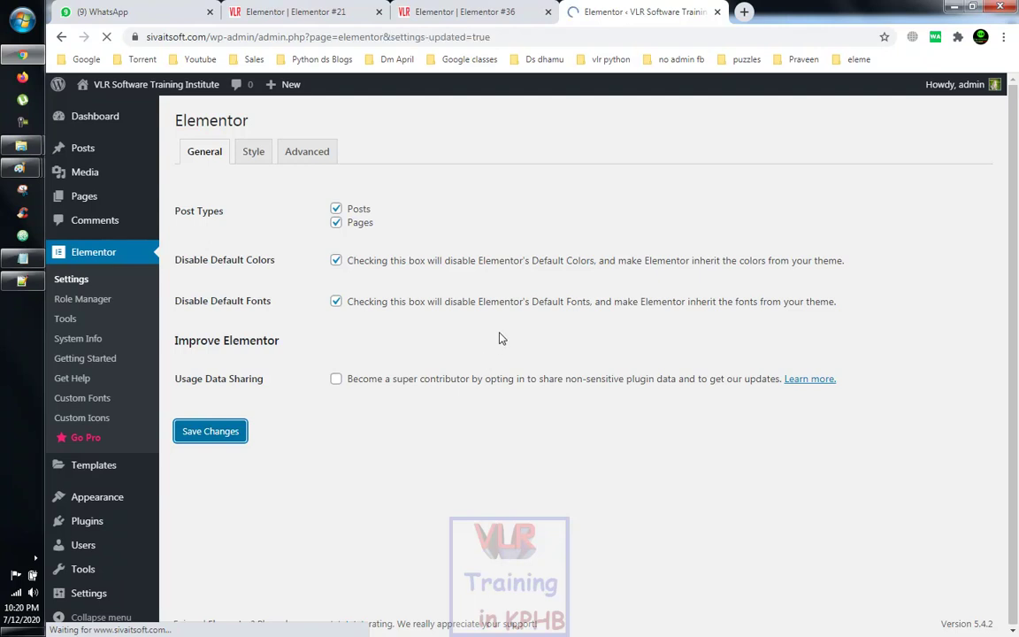
Close the Elementor settings tab and the Elementor #21 tab, keeping the Elementor #36 editor open
{"action": "left_click", "coordinate": [717, 11]}
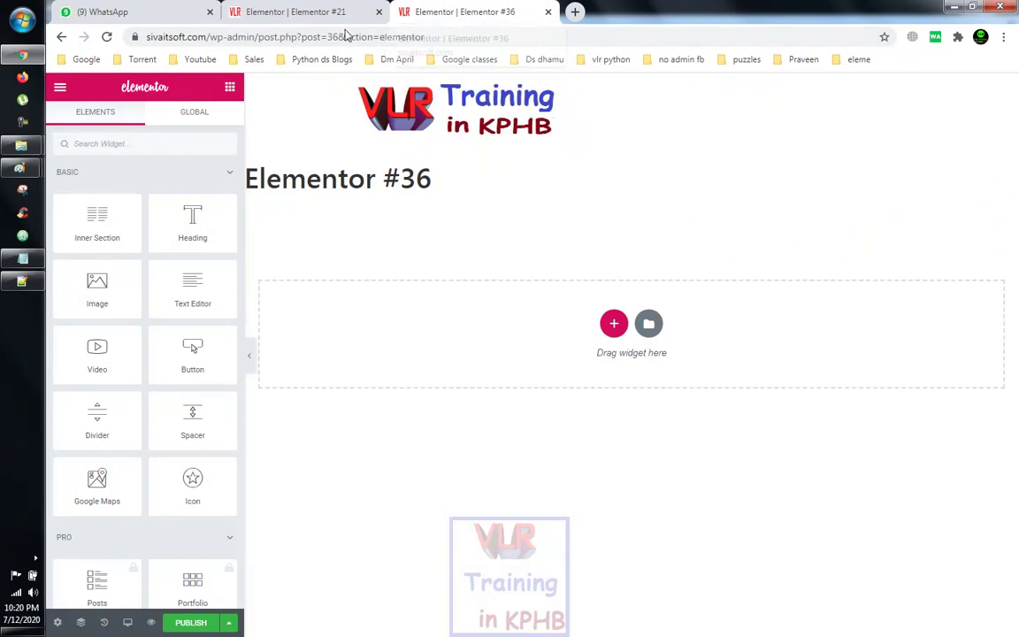
{"action": "left_click", "coordinate": [292, 13]}
{"action": "left_click", "coordinate": [379, 13]}
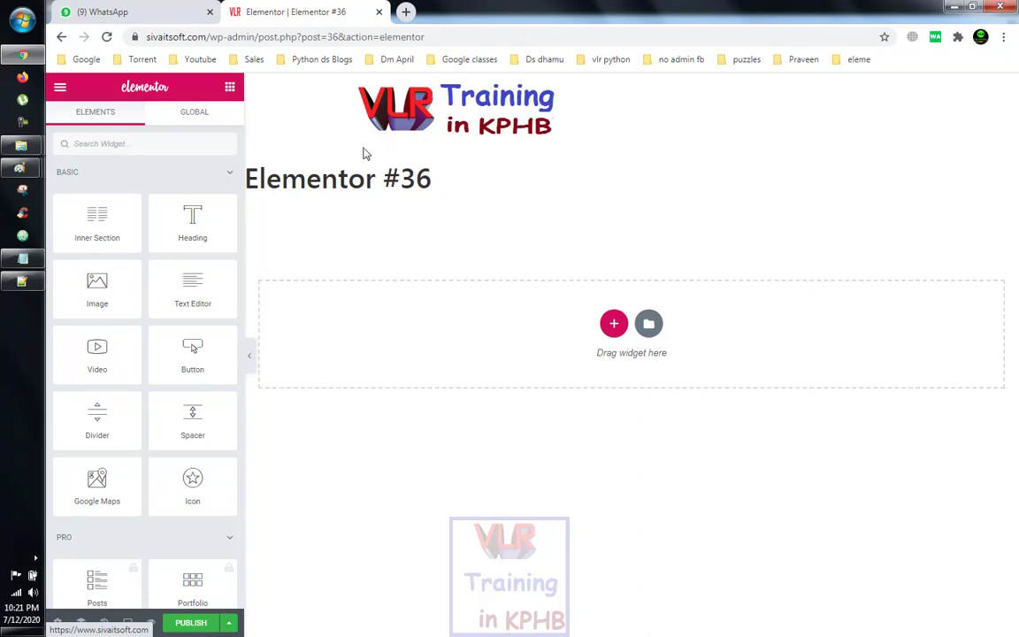
{"action": "left_click_drag", "start_coordinate": [279, 181], "coordinate": [433, 181]}
{"action": "left_click", "coordinate": [157, 514]}
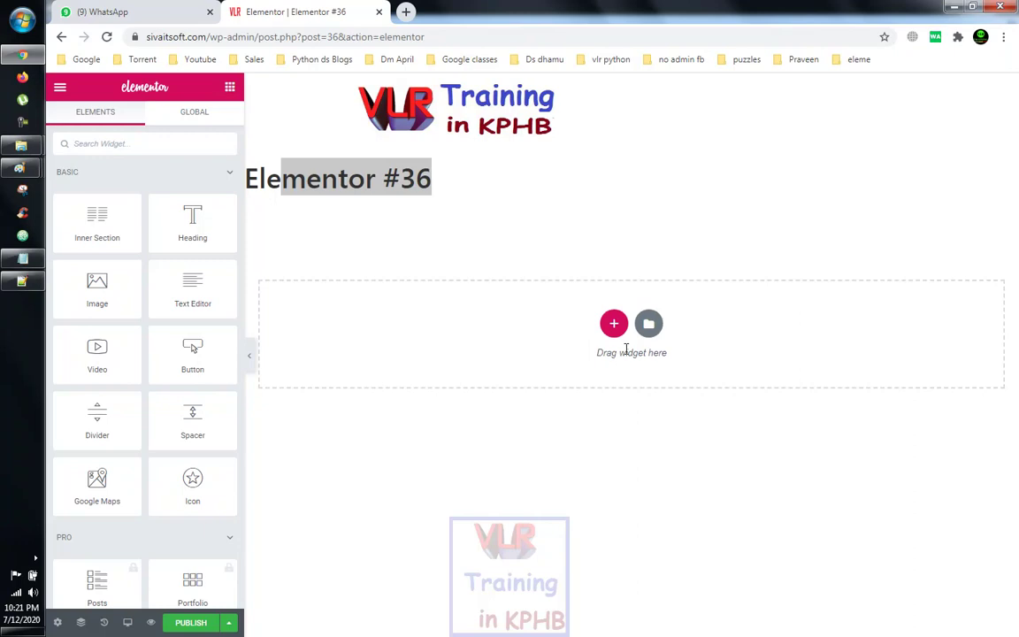
{"action": "left_click_drag", "start_coordinate": [599, 354], "coordinate": [673, 357]}
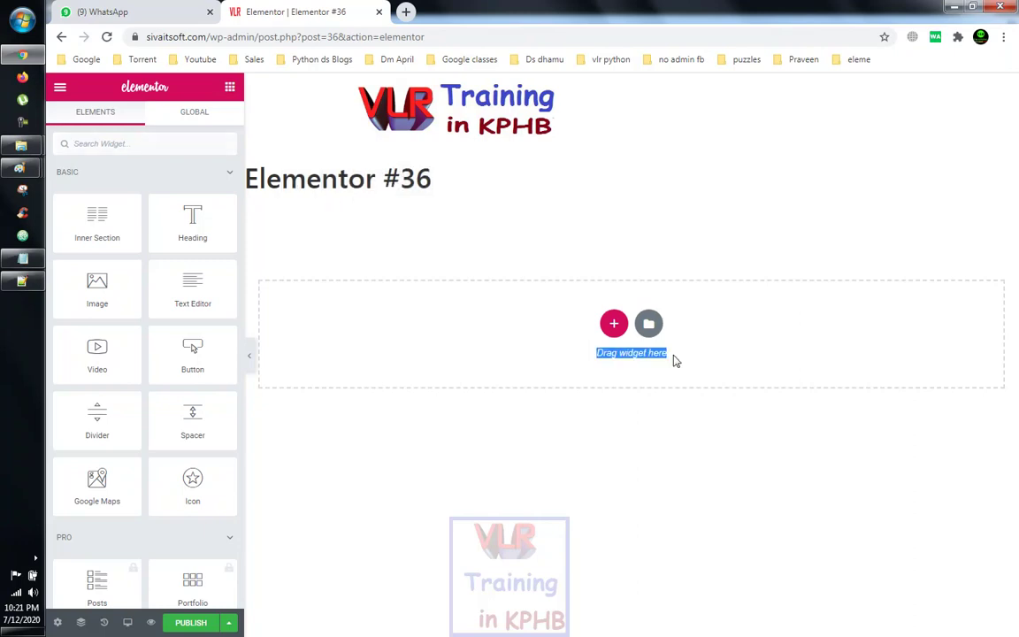
Add a new section with the single-column structure to the page and select its empty column's widget placeholder
{"action": "left_click", "coordinate": [613, 333]}
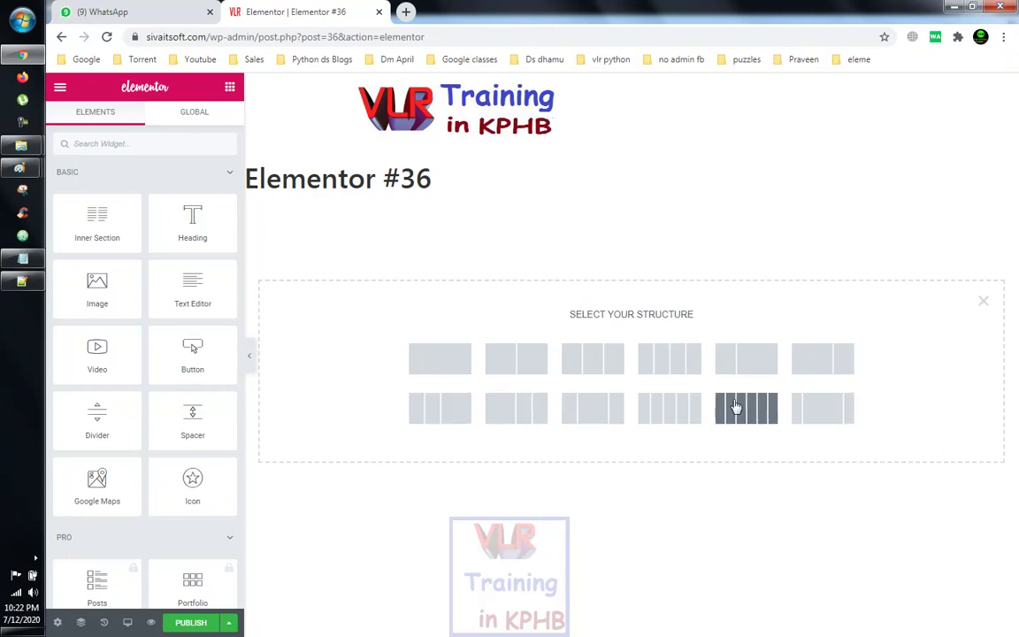
{"action": "left_click", "coordinate": [448, 368]}
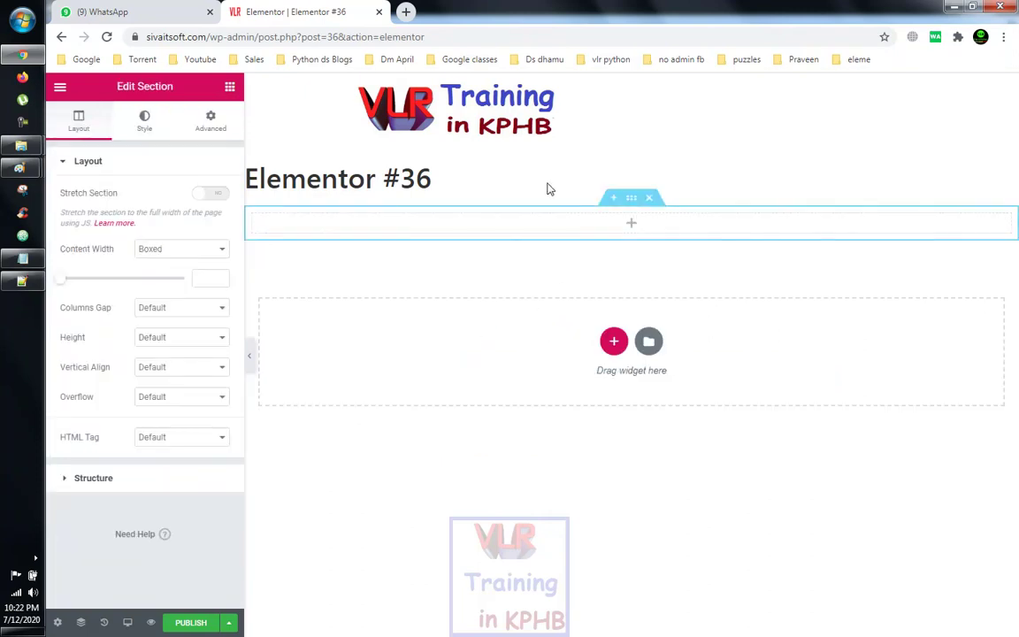
{"action": "mouse_move", "coordinate": [329, 223]}
{"action": "left_click", "coordinate": [629, 224]}
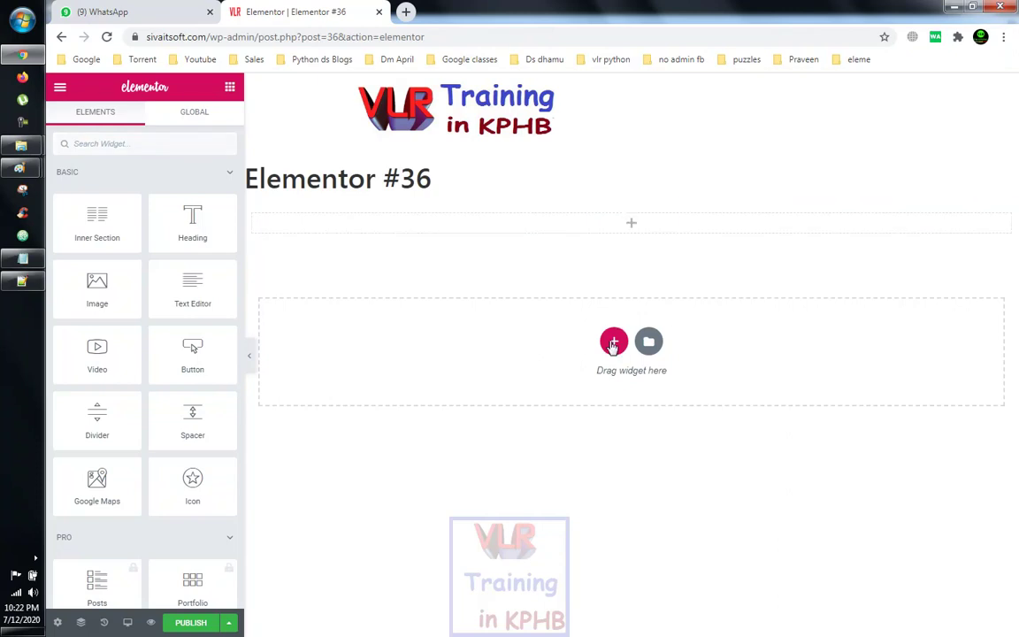
Add a second single-column section below the existing one and delete the upper section
{"action": "left_click", "coordinate": [614, 340]}
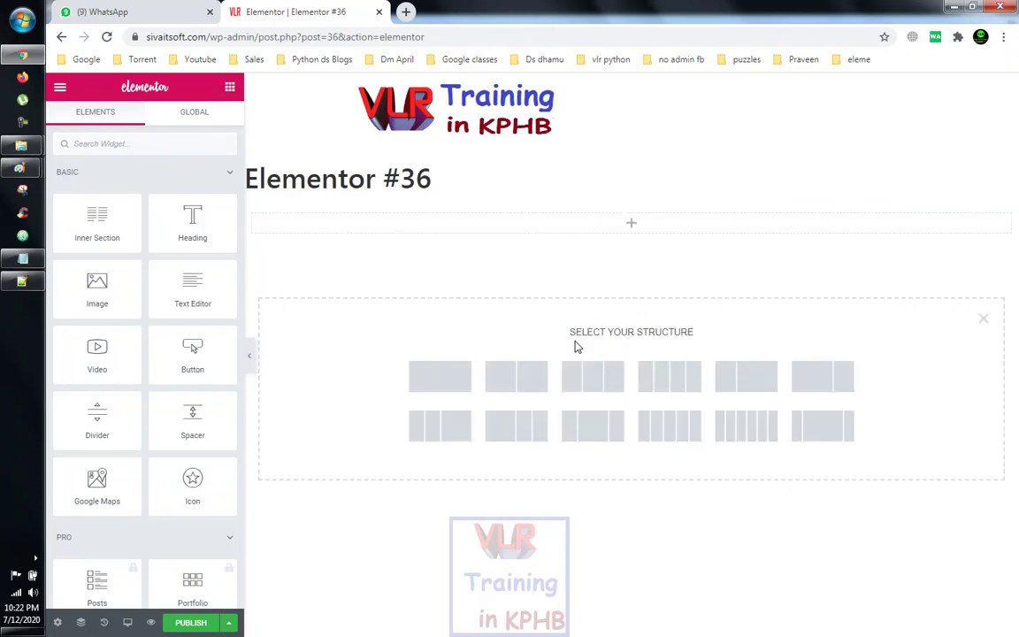
{"action": "left_click", "coordinate": [455, 373]}
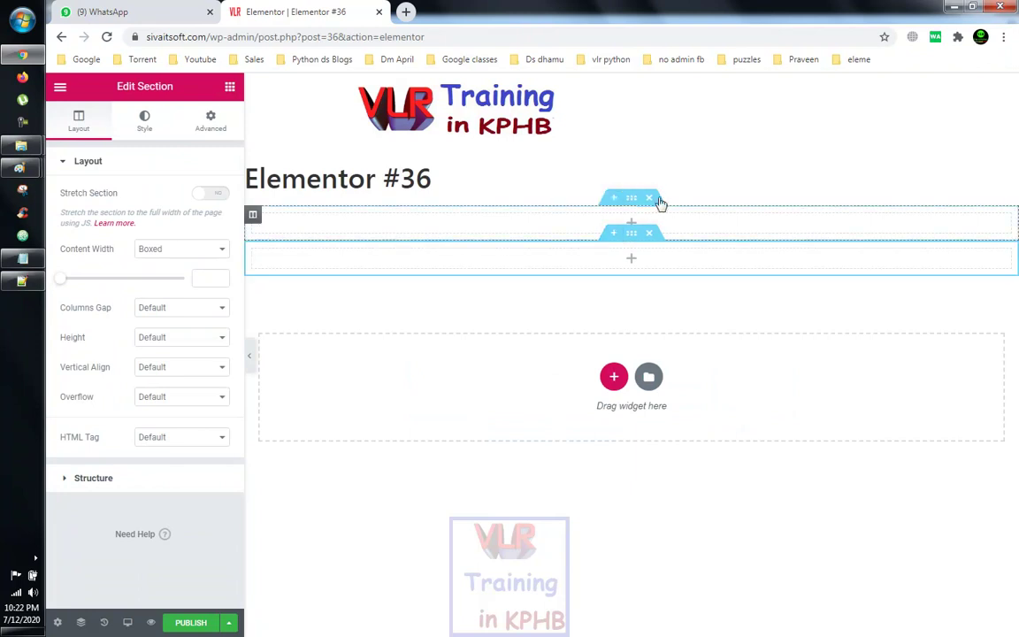
{"action": "left_click", "coordinate": [649, 198]}
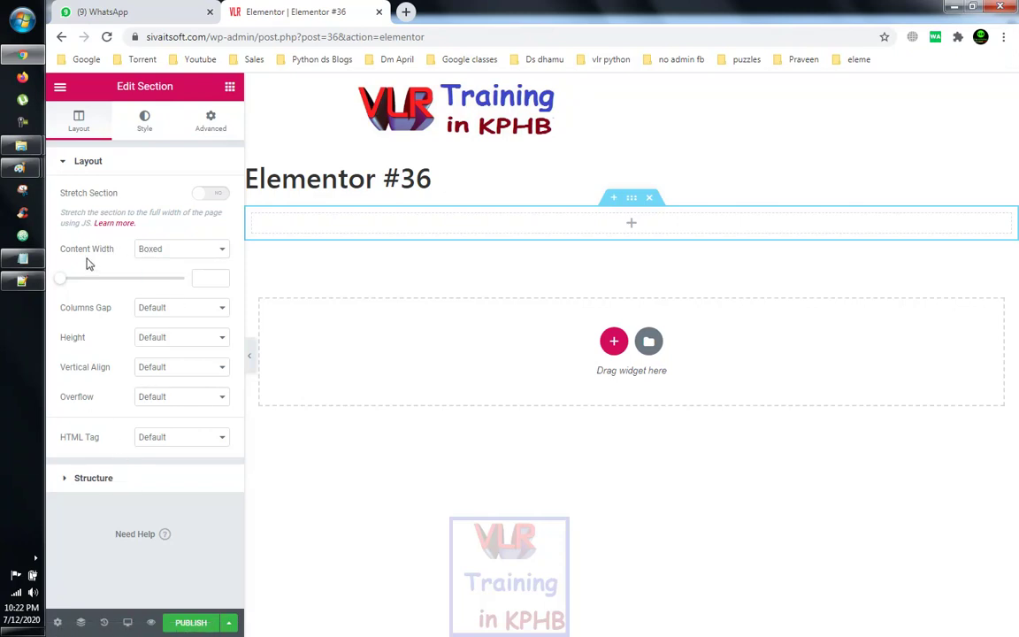
Examine the section's Layout, Structure, Style and Advanced settings, dismissing the Windows color scheme dialog
{"action": "left_click", "coordinate": [79, 168]}
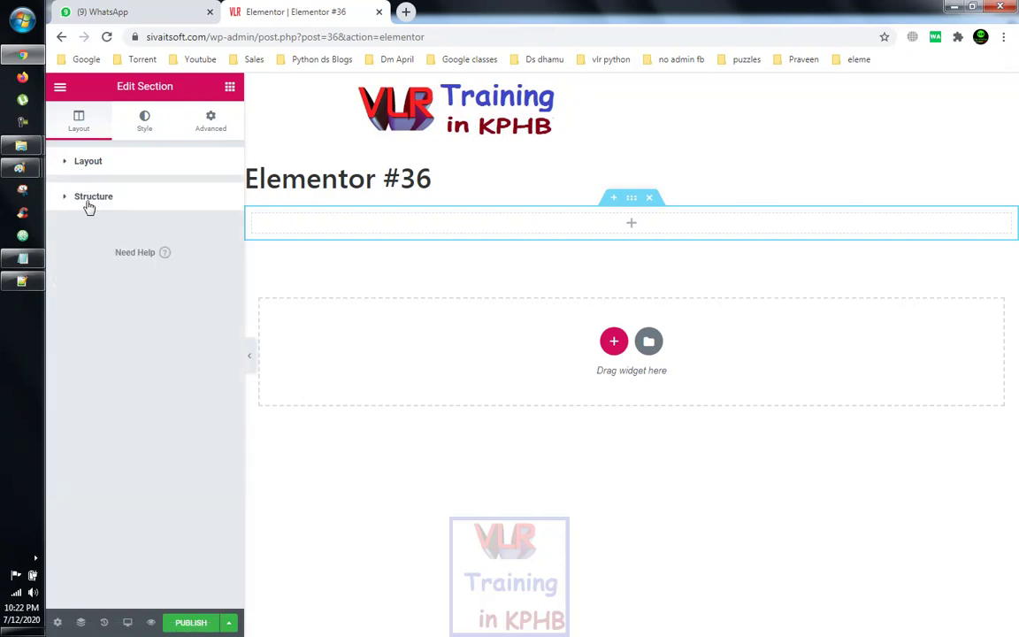
{"action": "left_click", "coordinate": [89, 168]}
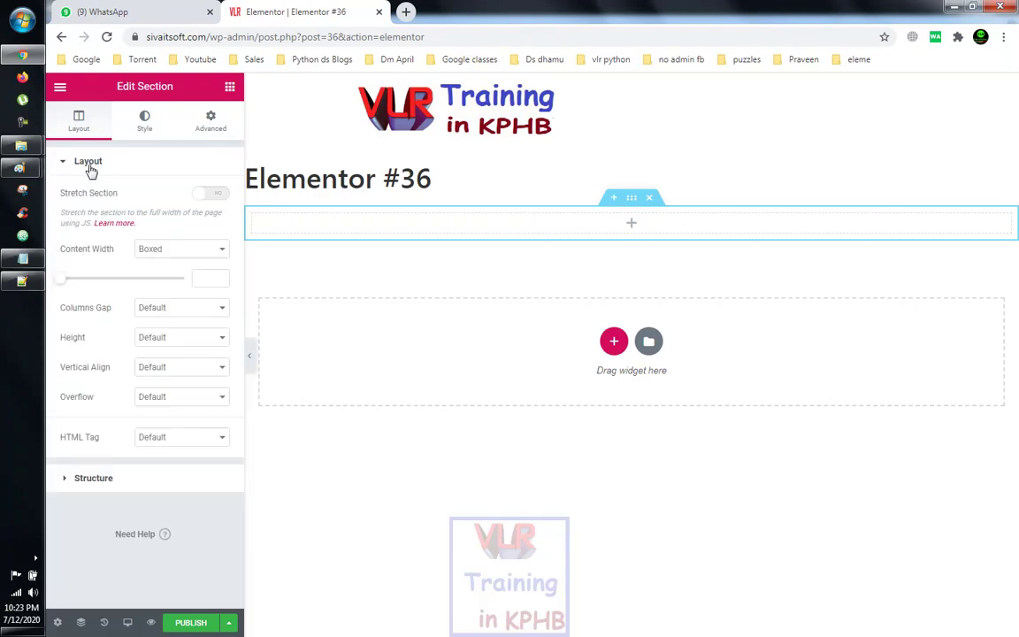
{"action": "left_click", "coordinate": [84, 482]}
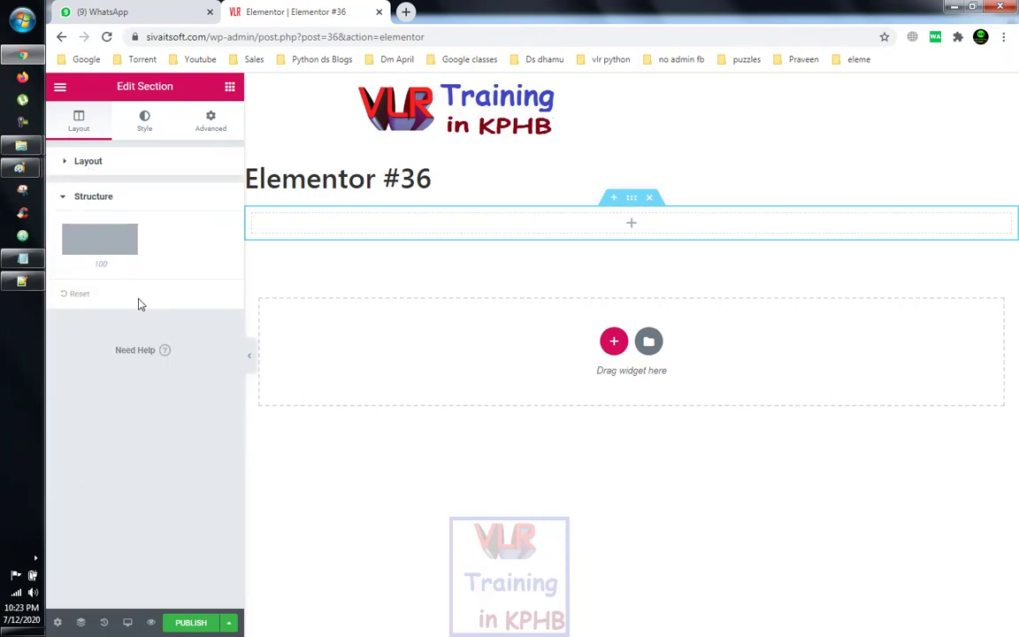
{"action": "left_click", "coordinate": [71, 162]}
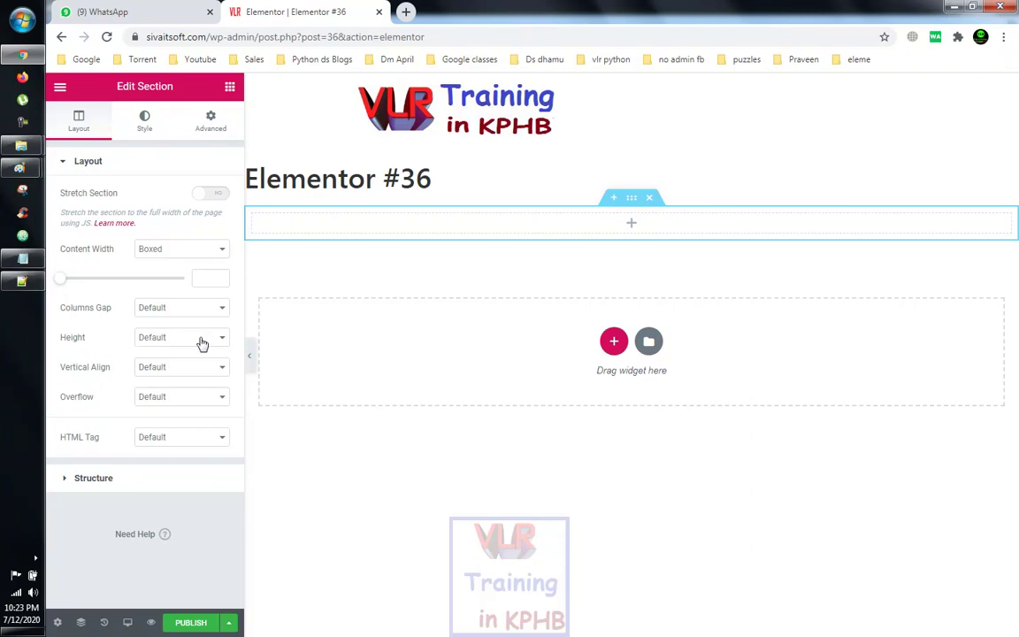
{"action": "left_click", "coordinate": [146, 128]}
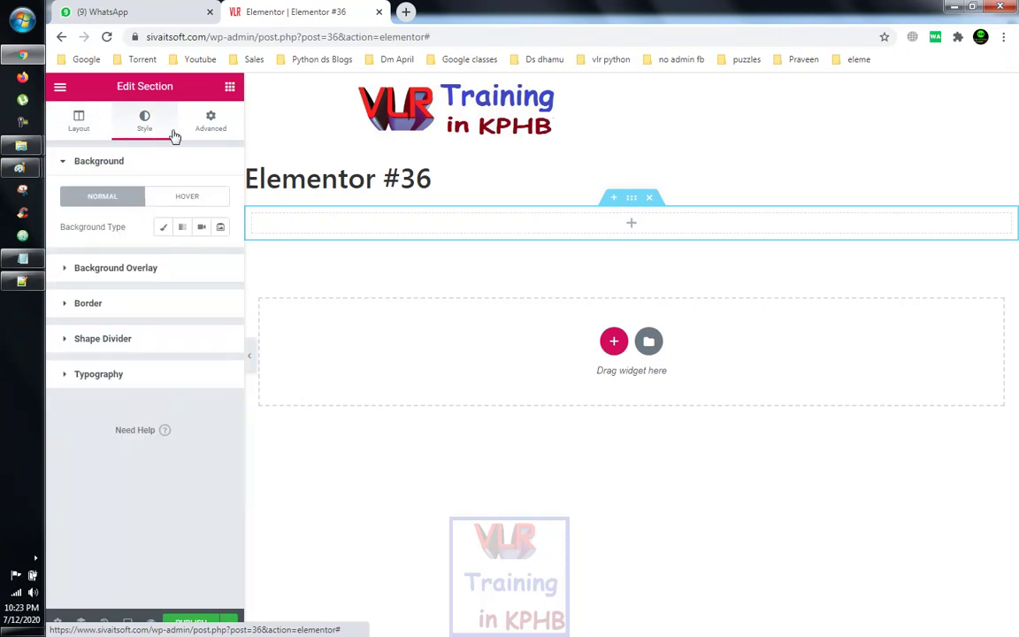
{"action": "left_click", "coordinate": [213, 126]}
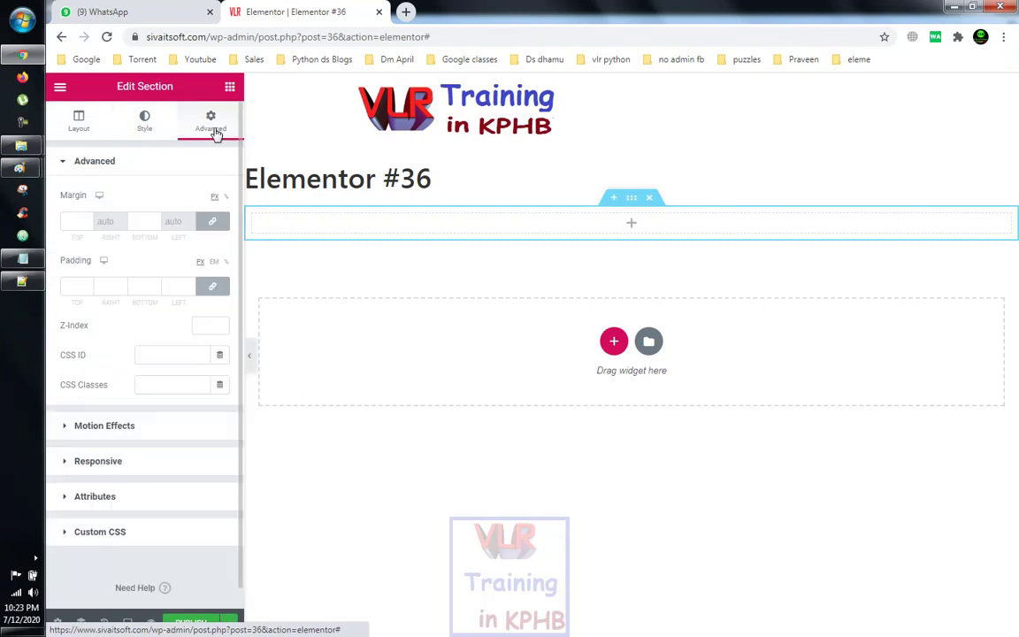
{"action": "left_click", "coordinate": [80, 126]}
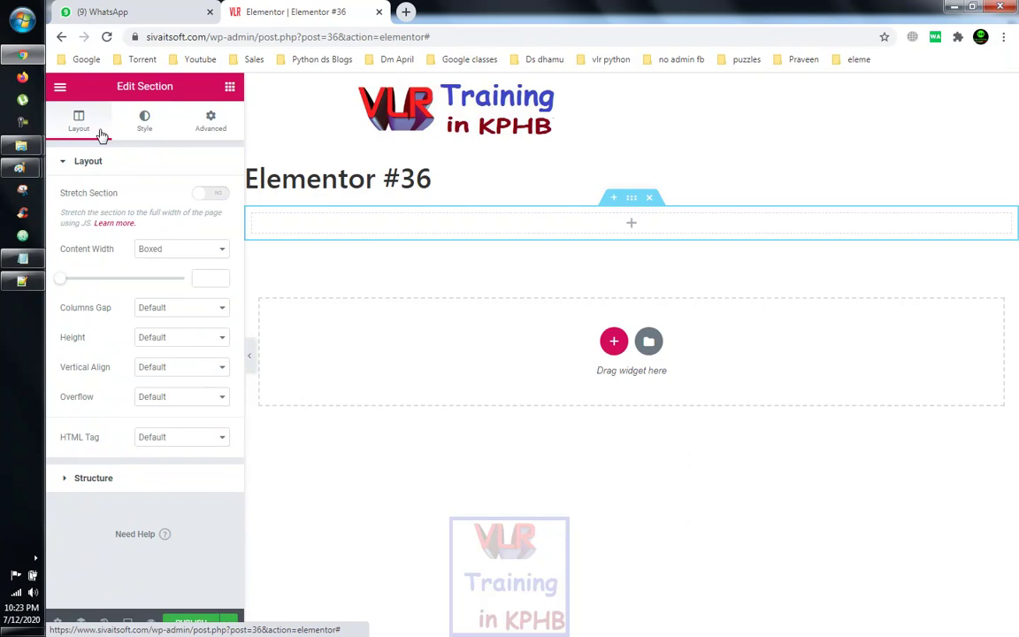
{"action": "left_click", "coordinate": [147, 126]}
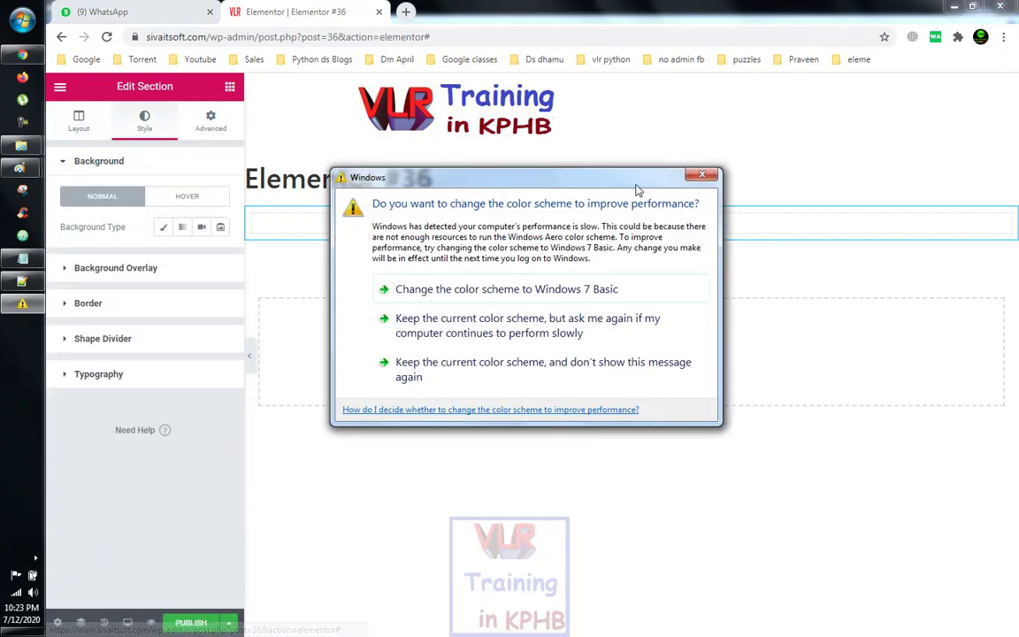
{"action": "left_click", "coordinate": [701, 175]}
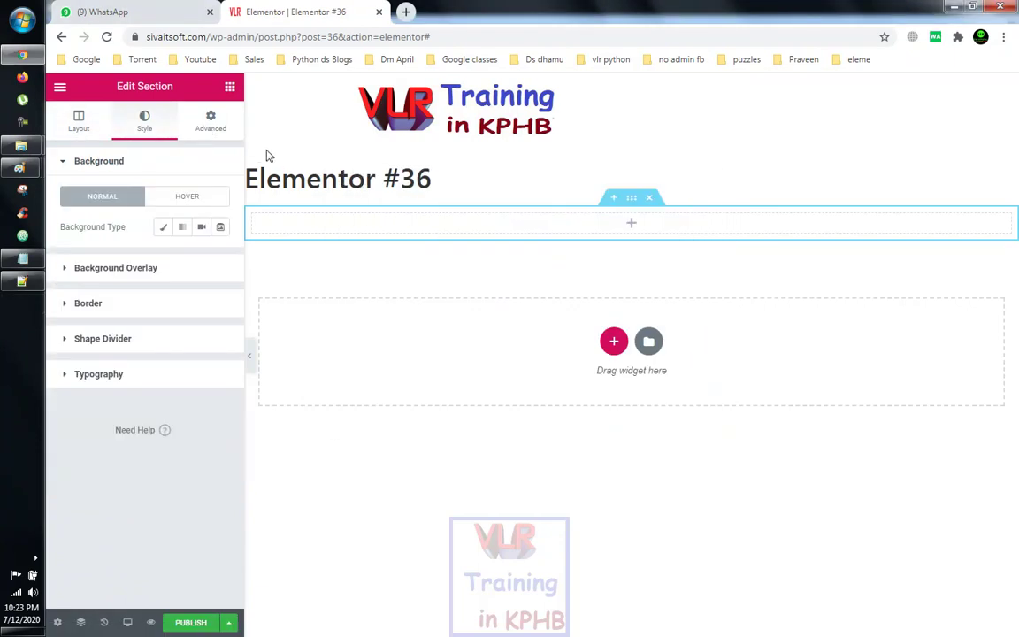
{"action": "left_click", "coordinate": [83, 135]}
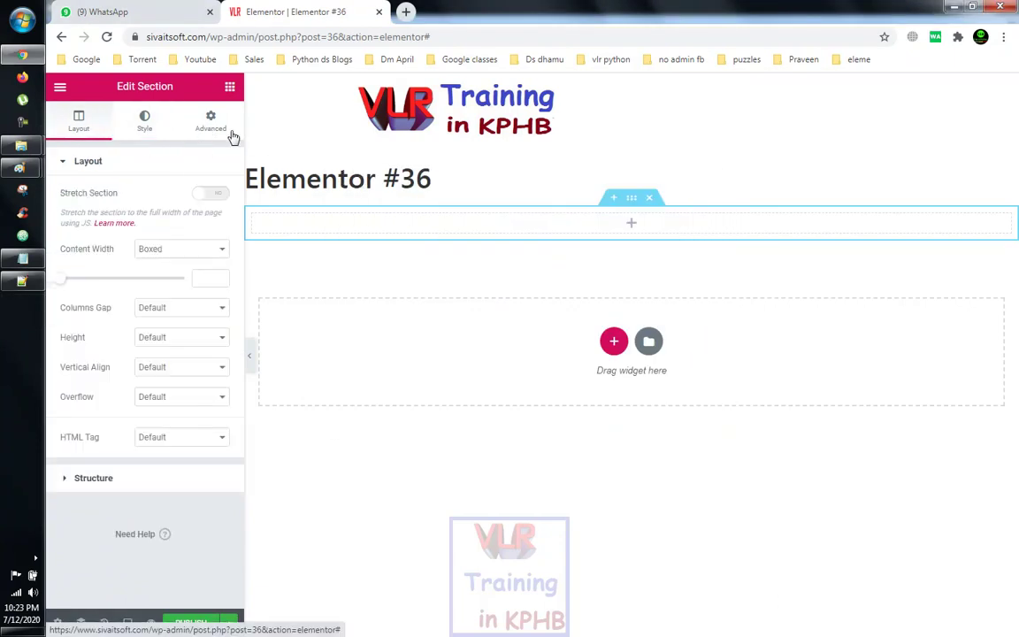
{"action": "left_click", "coordinate": [549, 229]}
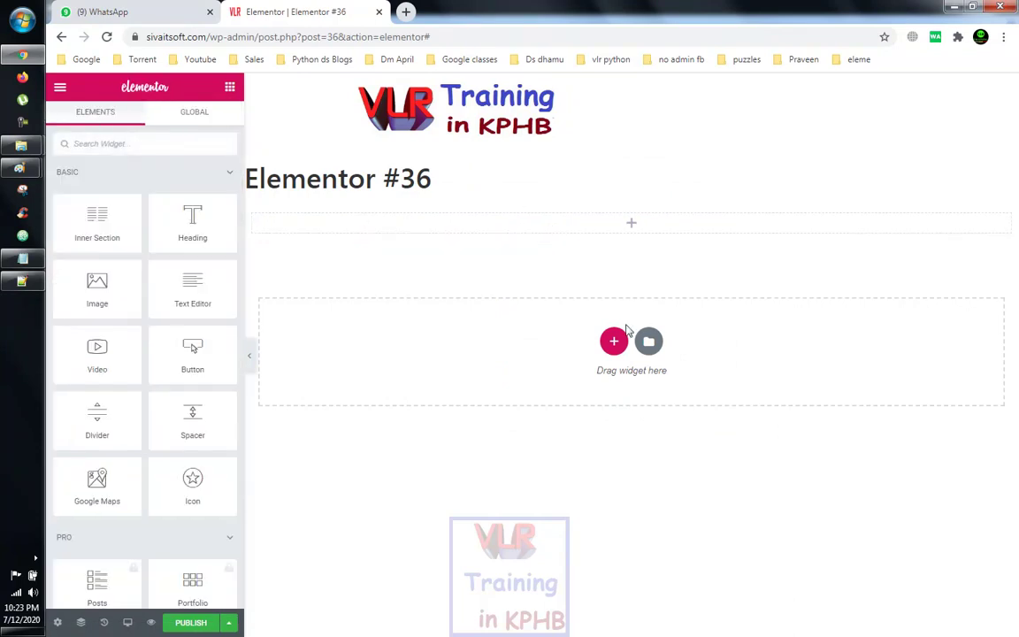
{"action": "left_click", "coordinate": [545, 235]}
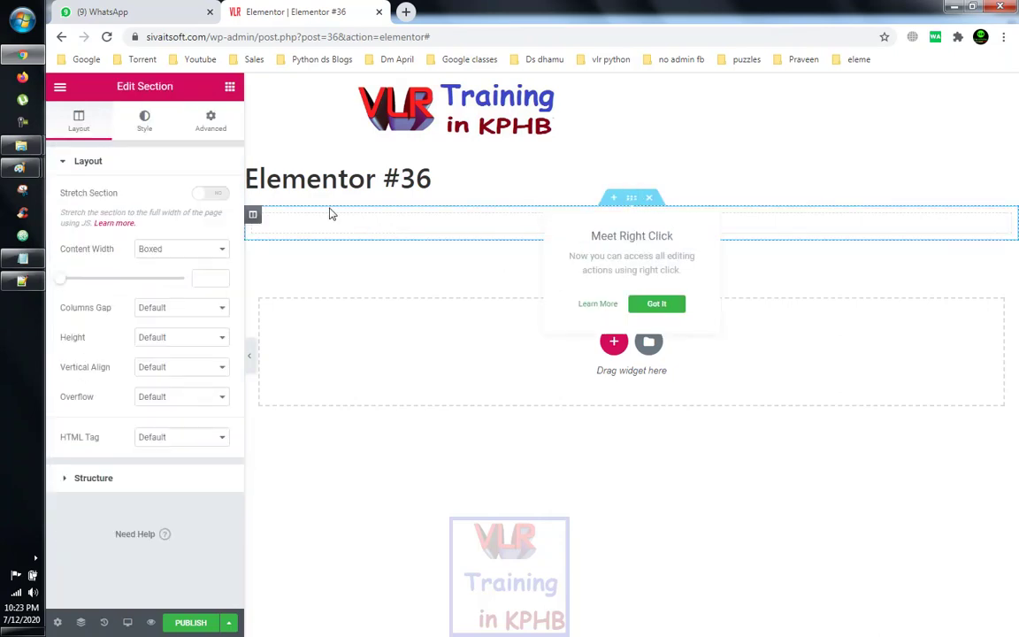
Return to the widget list and look through the Elements and Global widget collections
{"action": "left_click", "coordinate": [230, 90]}
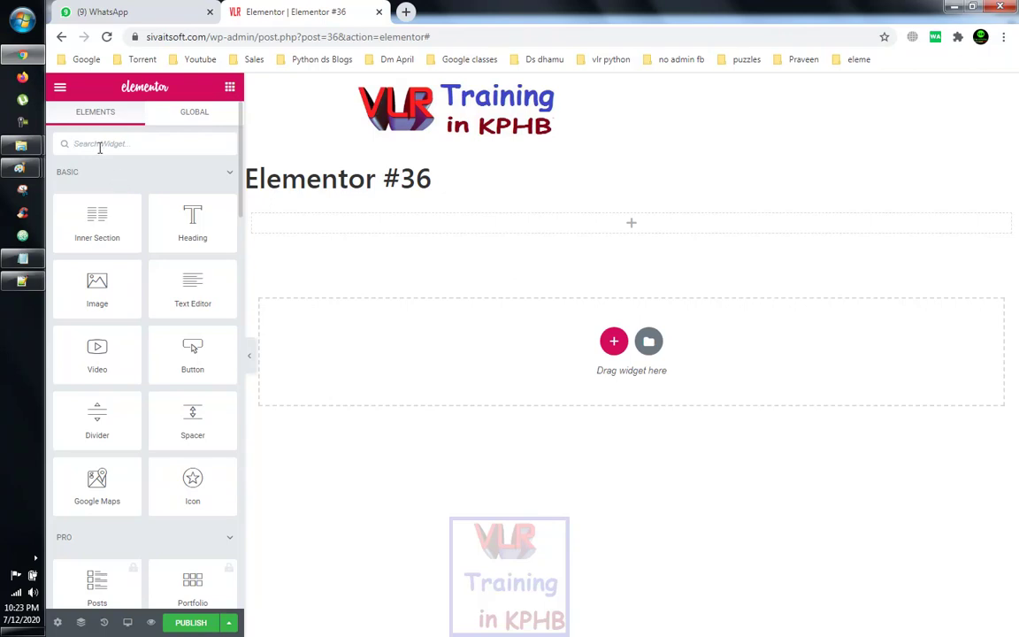
{"action": "left_click", "coordinate": [196, 127]}
{"action": "left_click", "coordinate": [108, 127]}
{"action": "left_click", "coordinate": [195, 119]}
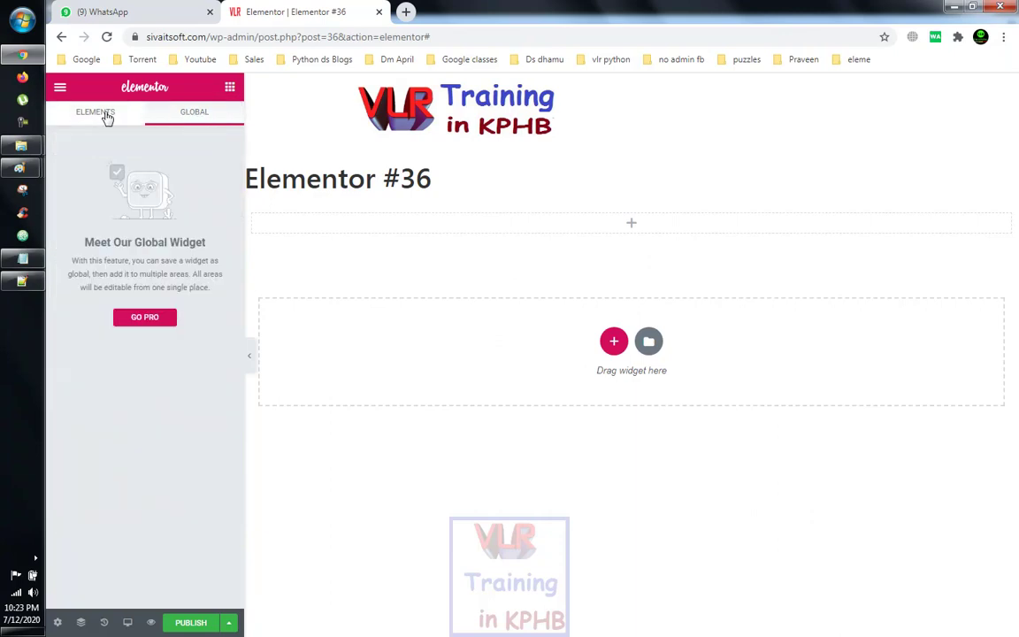
Look through the Basic, Pro, General, Site, WooCommerce and WordPress widget categories, leaving each one collapsed
{"action": "left_click", "coordinate": [107, 119]}
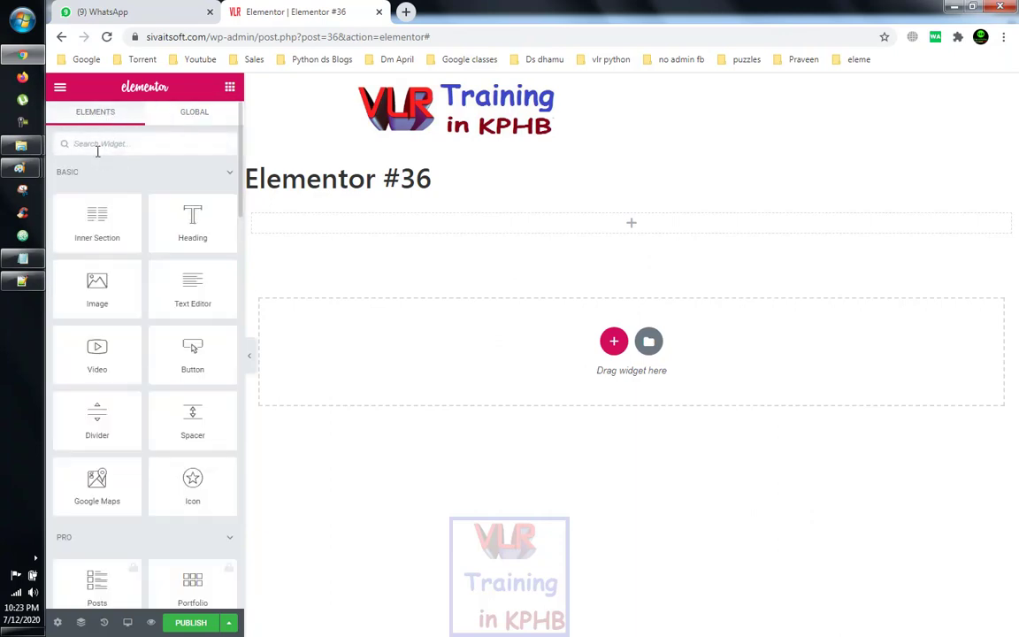
{"action": "left_click", "coordinate": [225, 174]}
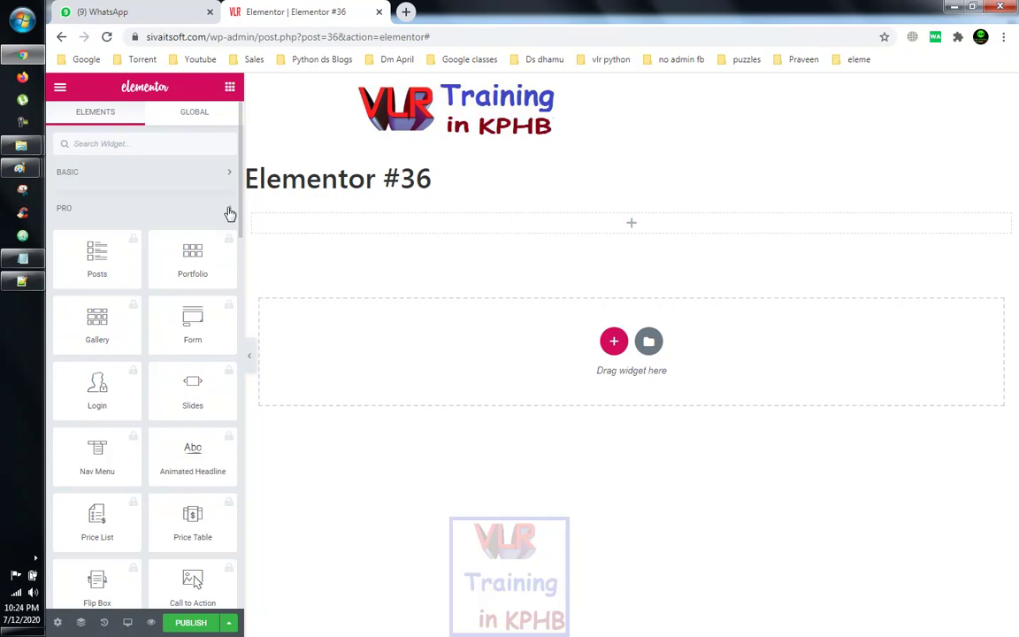
{"action": "left_click", "coordinate": [229, 213]}
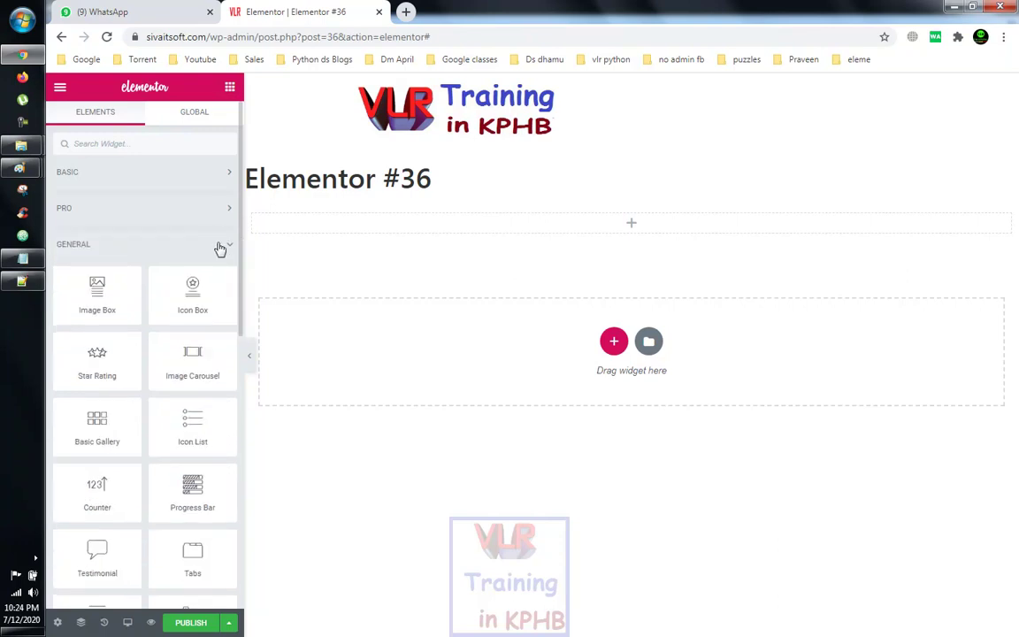
{"action": "left_click", "coordinate": [220, 247]}
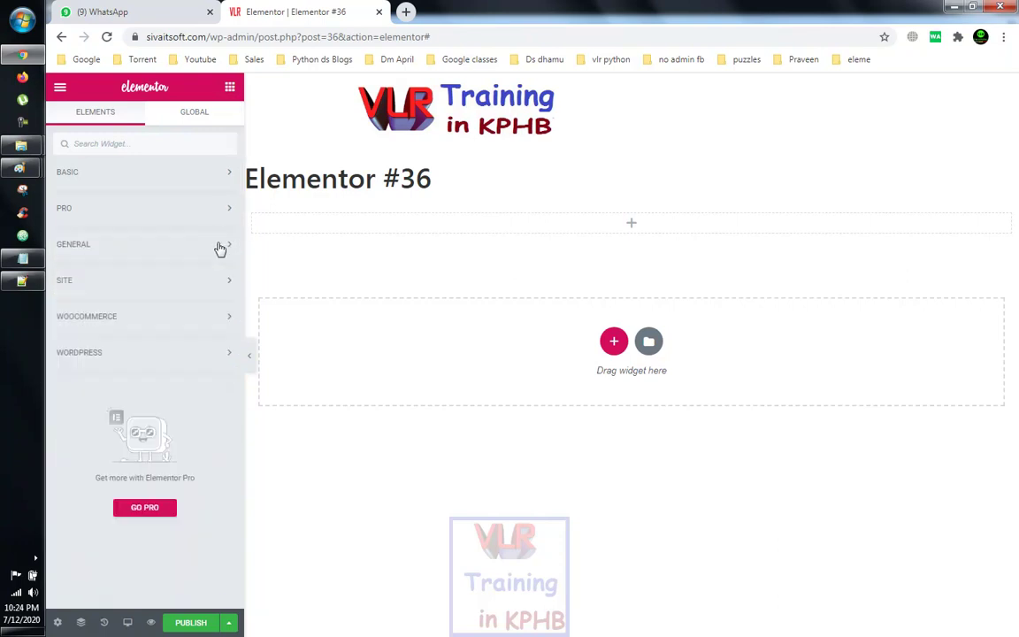
{"action": "left_click", "coordinate": [212, 290]}
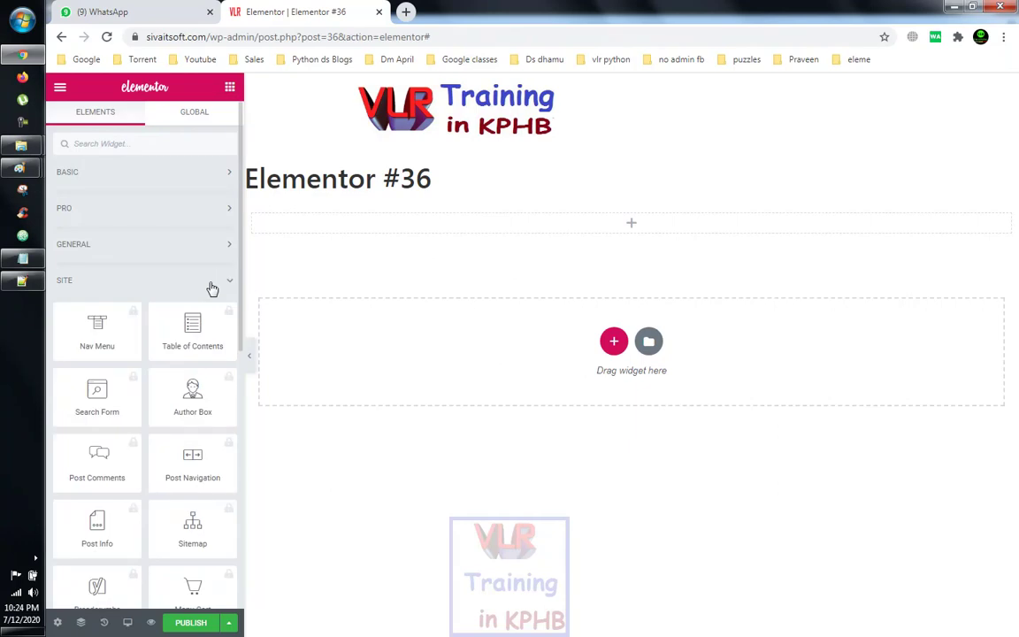
{"action": "left_click", "coordinate": [212, 290]}
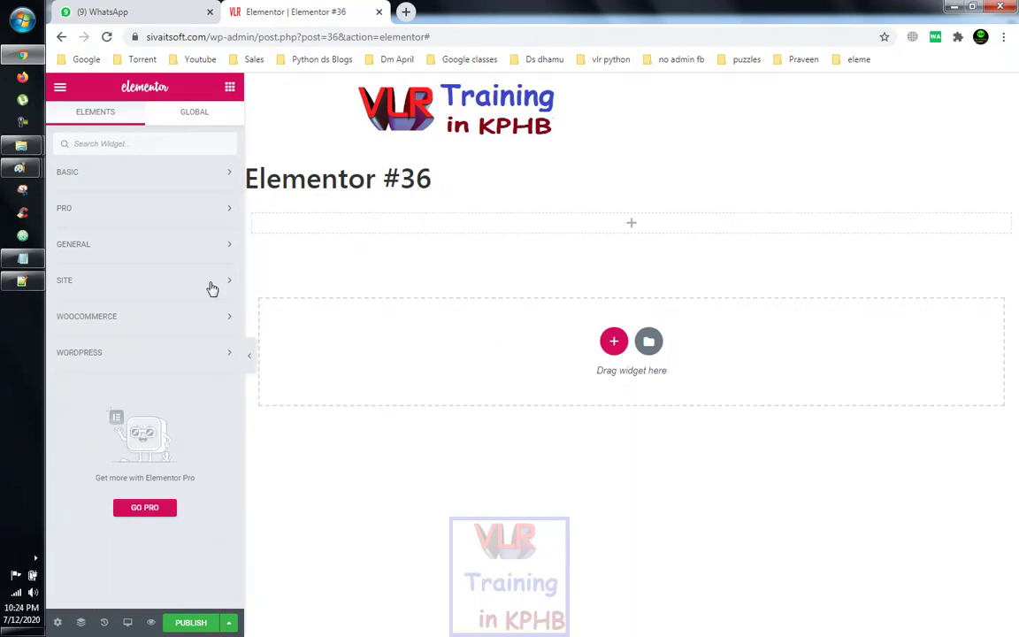
{"action": "left_click", "coordinate": [210, 320]}
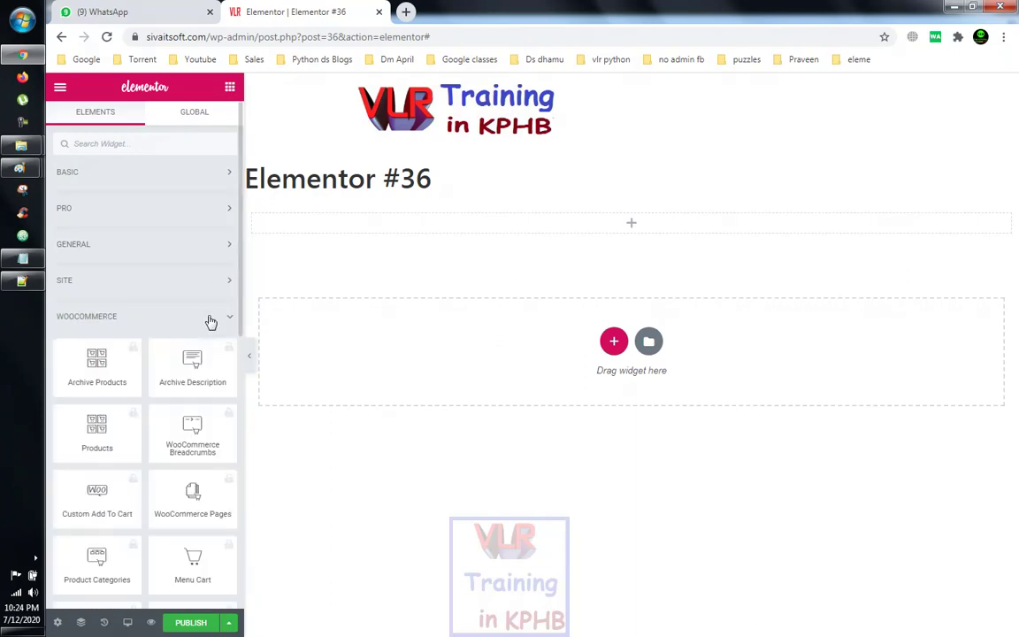
{"action": "left_click", "coordinate": [211, 321]}
{"action": "left_click", "coordinate": [203, 352]}
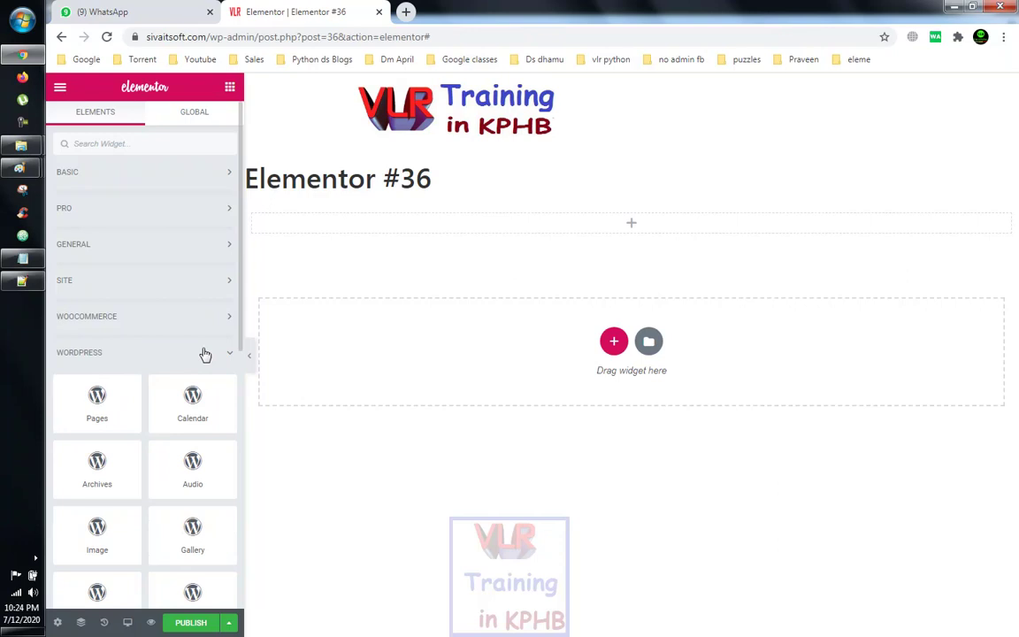
{"action": "left_click", "coordinate": [204, 353]}
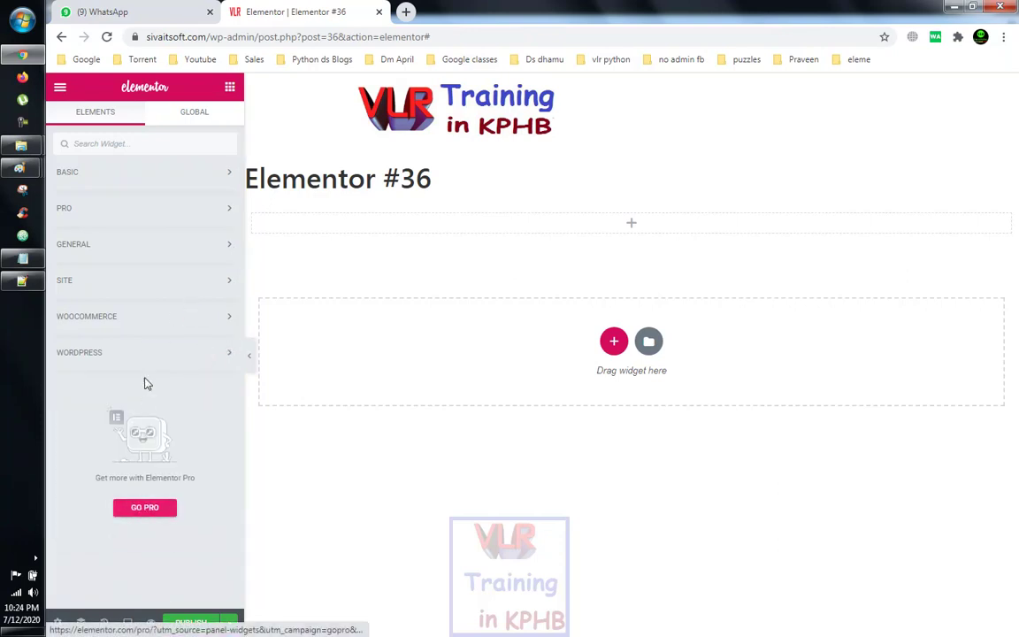
Examine the widgets in the Basic and Pro categories and expand the General category
{"action": "left_click", "coordinate": [185, 176]}
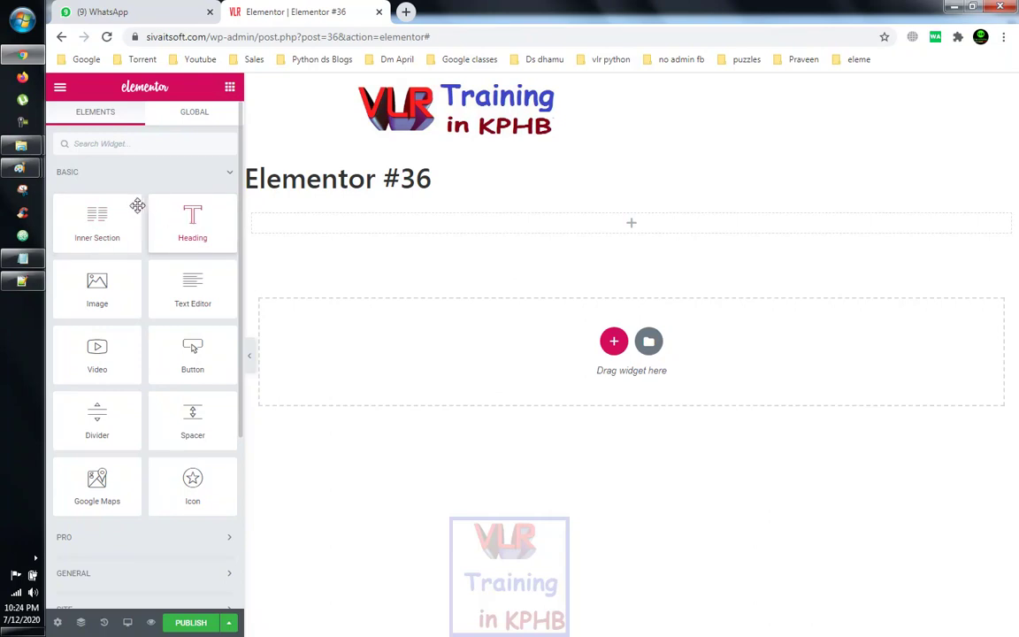
{"action": "left_click", "coordinate": [225, 174]}
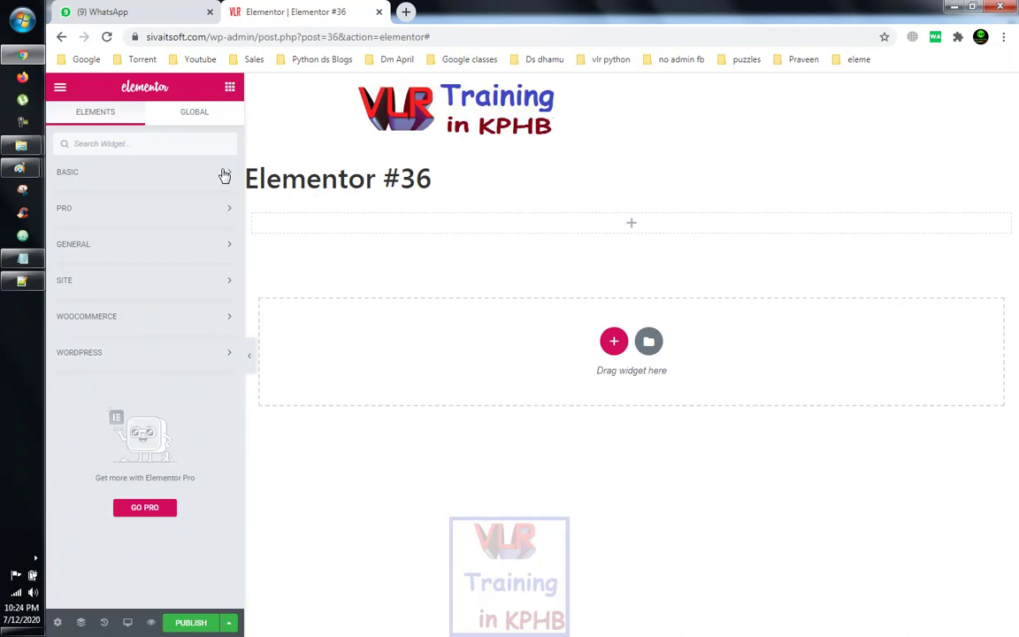
{"action": "left_click", "coordinate": [175, 187]}
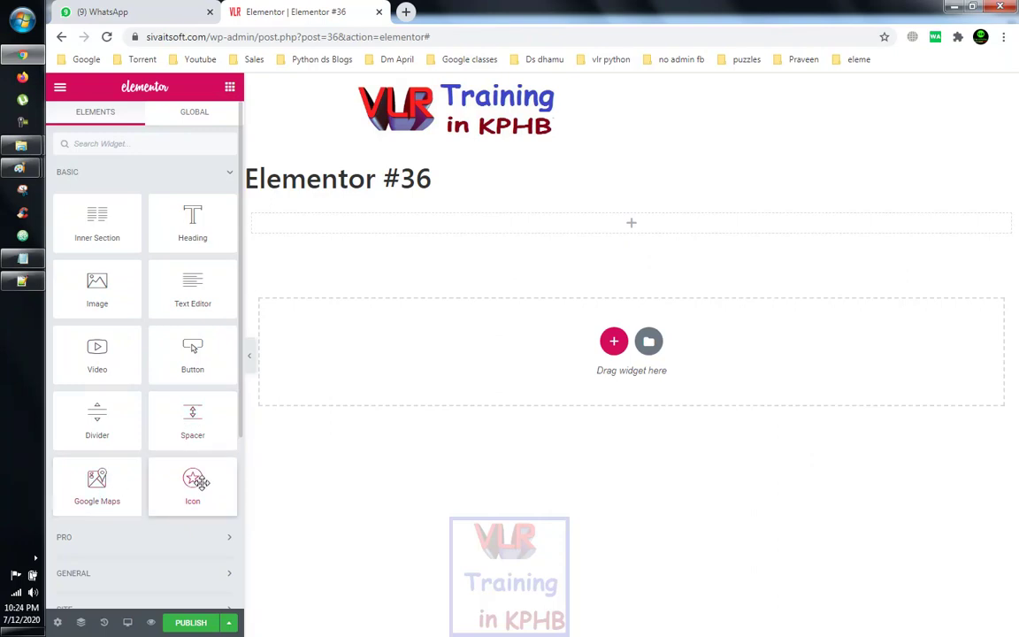
{"action": "left_click", "coordinate": [225, 541]}
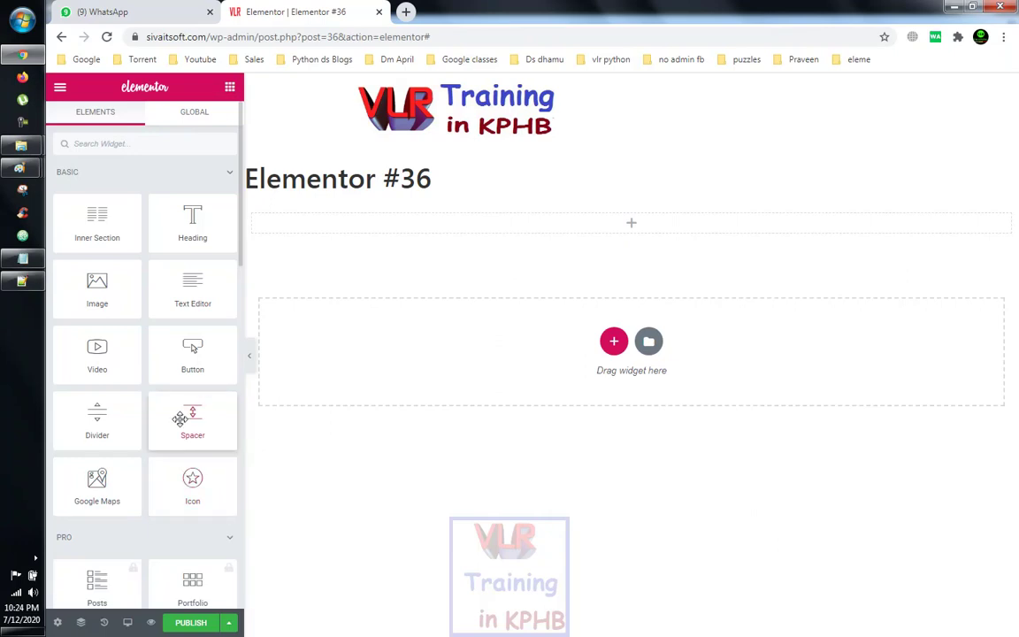
{"action": "scroll", "coordinate": [193, 422], "scroll_direction": "down", "scroll_amount": 1}
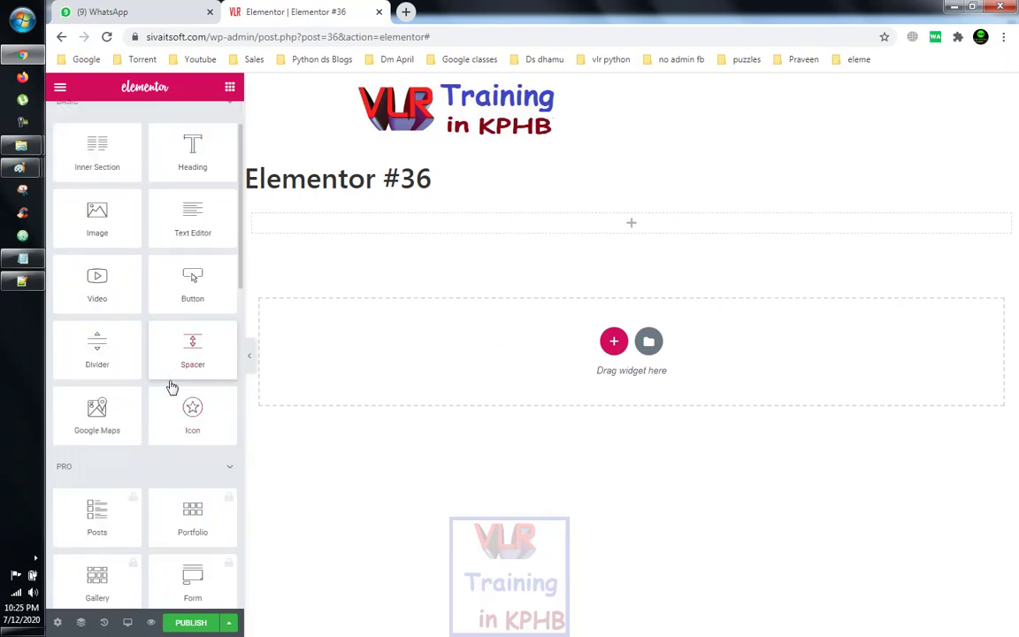
{"action": "scroll", "coordinate": [172, 385], "scroll_direction": "down", "scroll_amount": 1}
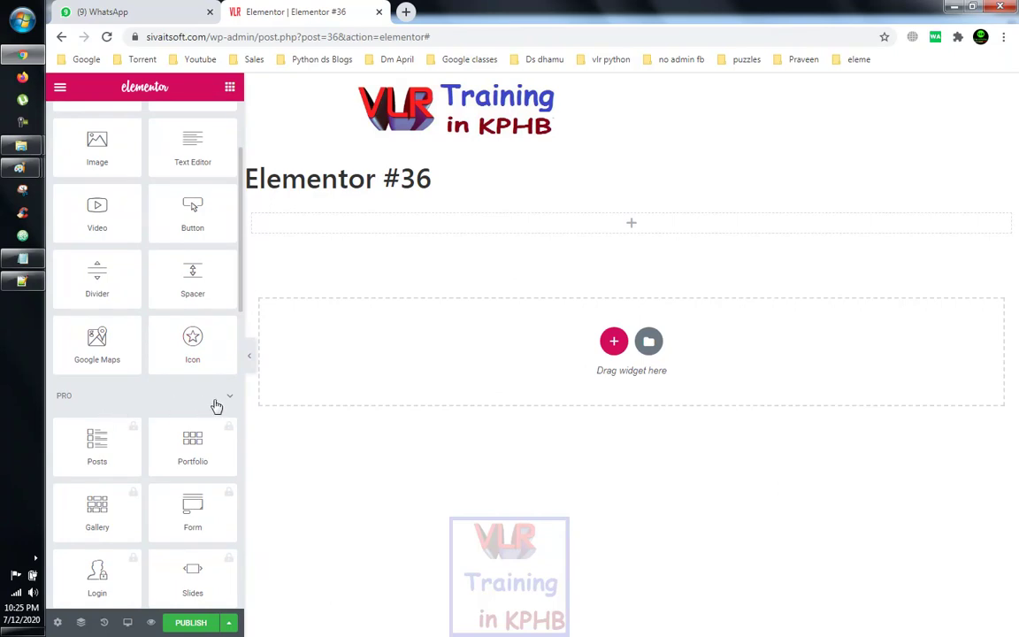
{"action": "scroll", "coordinate": [164, 446], "scroll_direction": "down", "scroll_amount": 1}
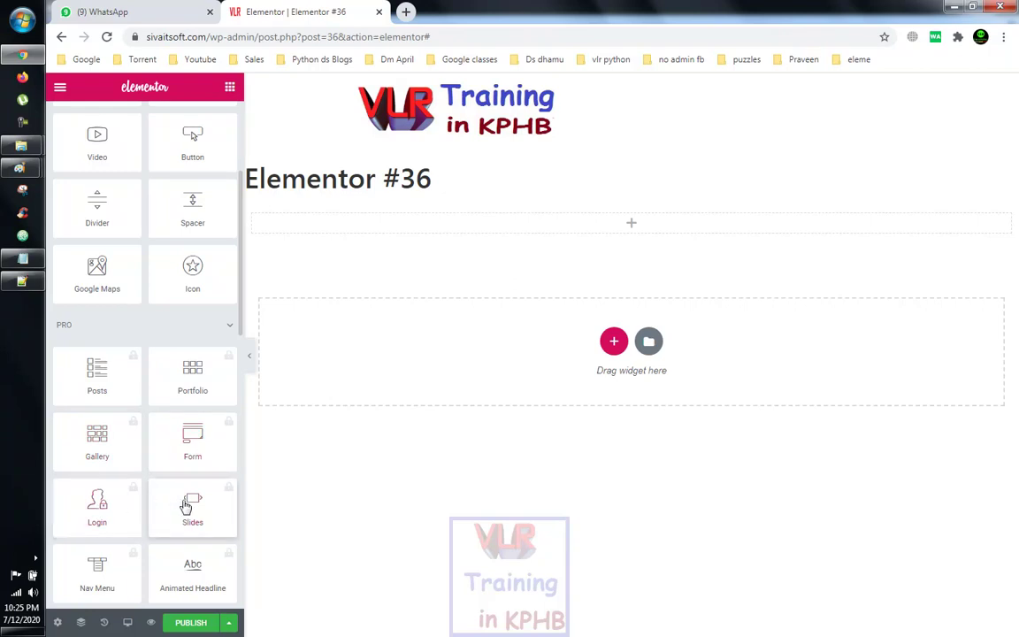
{"action": "scroll", "coordinate": [186, 504], "scroll_direction": "down", "scroll_amount": 1}
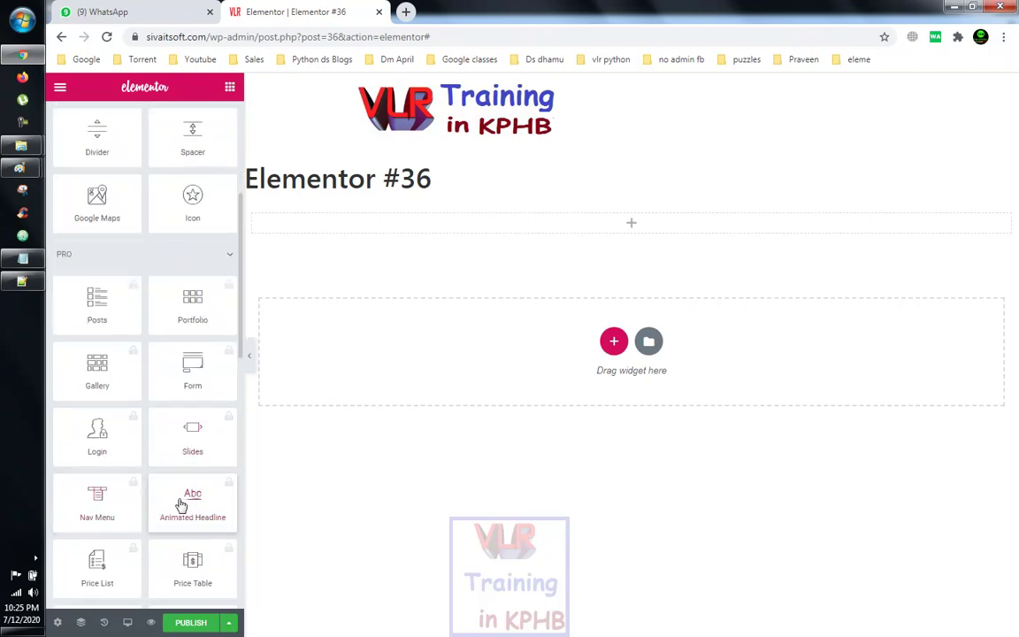
{"action": "scroll", "coordinate": [196, 489], "scroll_direction": "down", "scroll_amount": 1}
{"action": "scroll", "coordinate": [196, 489], "scroll_direction": "down", "scroll_amount": 1}
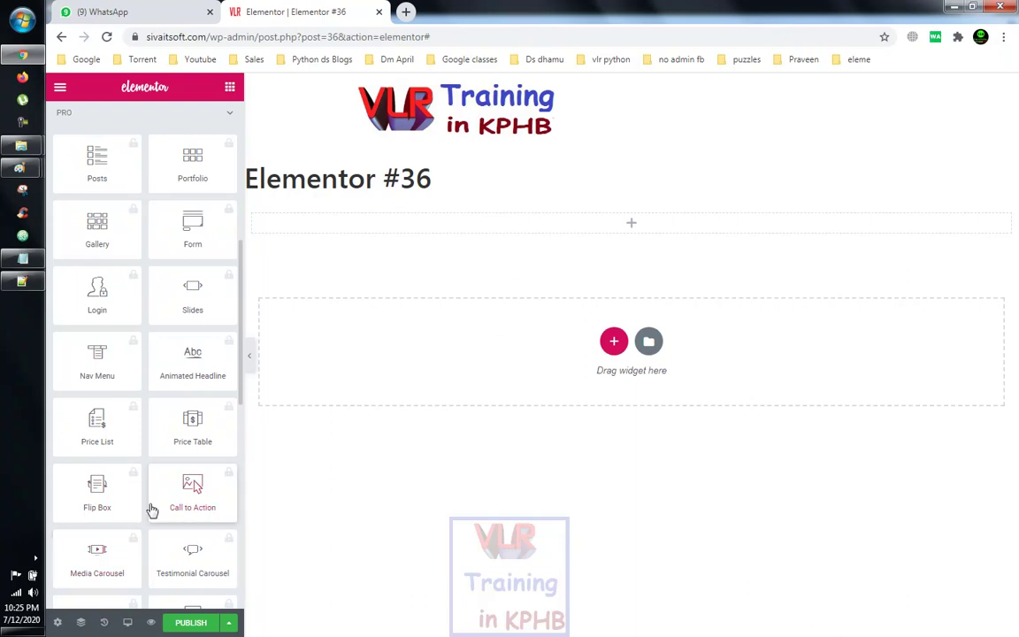
{"action": "scroll", "coordinate": [150, 509], "scroll_direction": "down", "scroll_amount": 1}
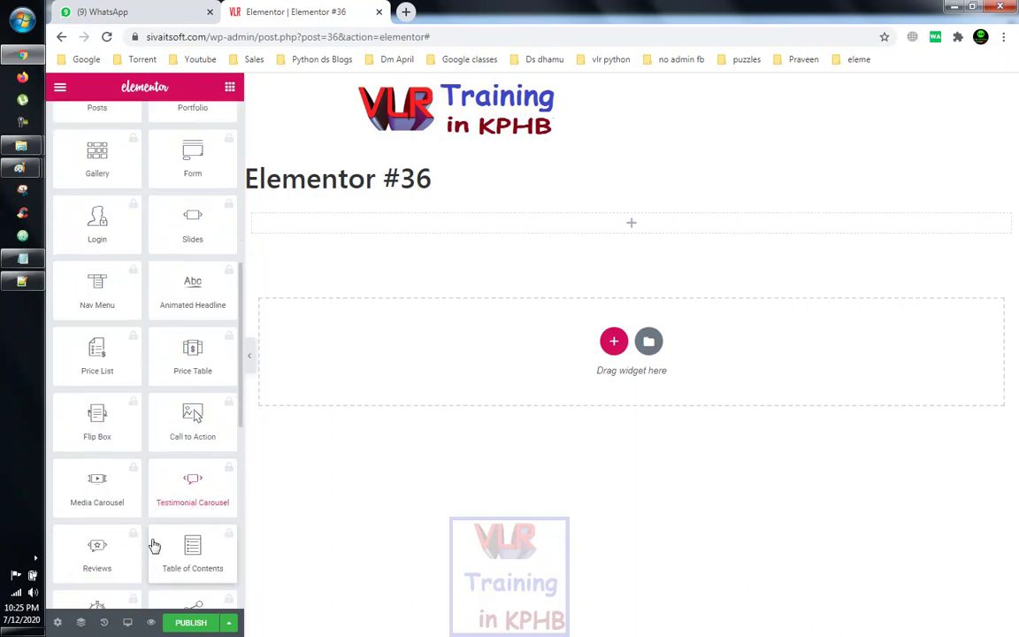
{"action": "scroll", "coordinate": [132, 530], "scroll_direction": "down", "scroll_amount": 1}
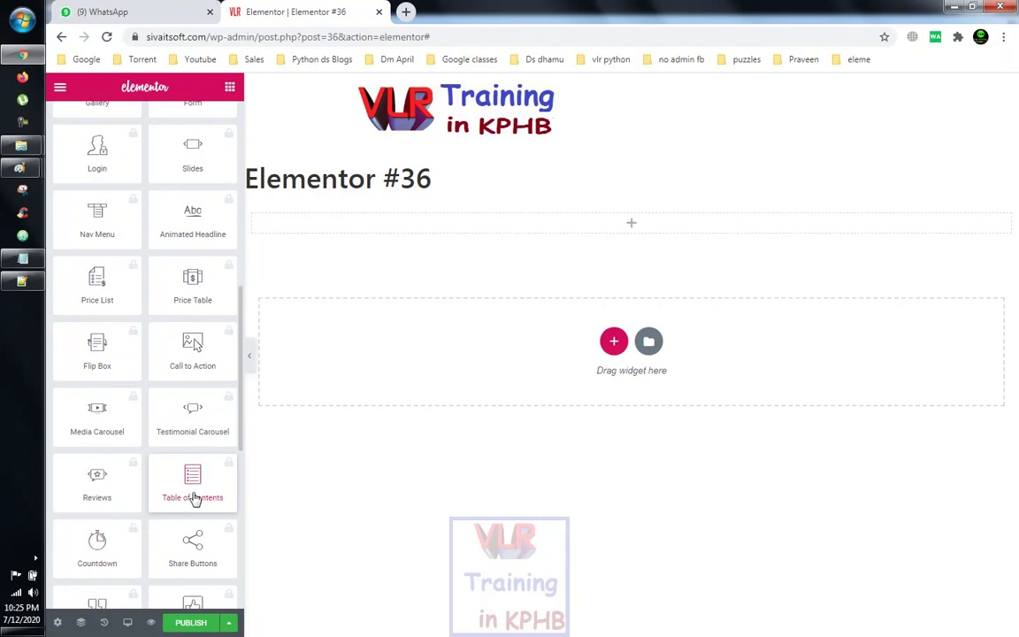
{"action": "scroll", "coordinate": [145, 519], "scroll_direction": "down", "scroll_amount": 1}
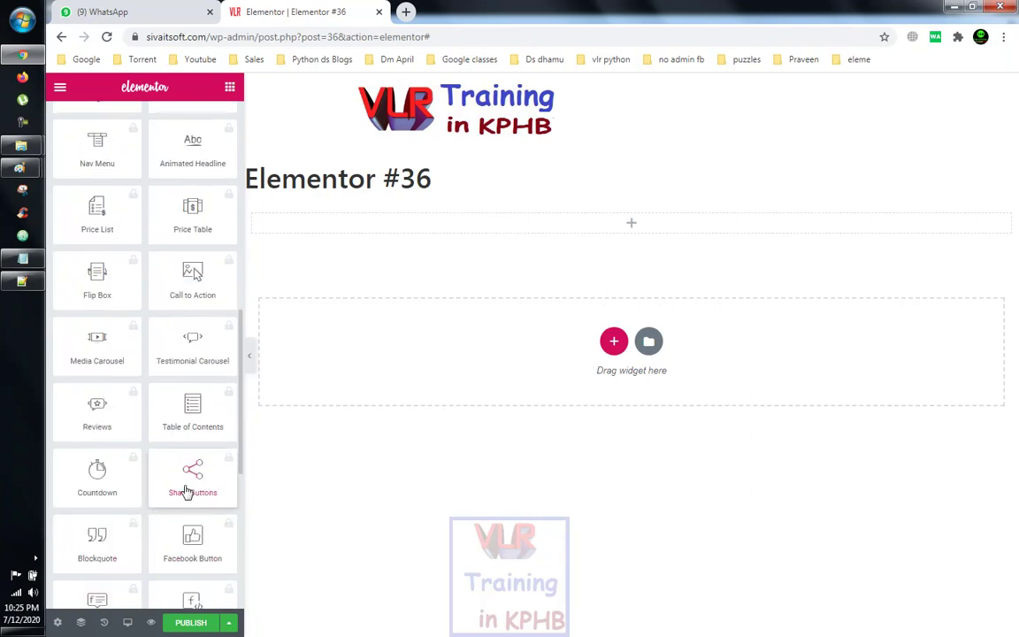
{"action": "scroll", "coordinate": [150, 507], "scroll_direction": "down", "scroll_amount": 2}
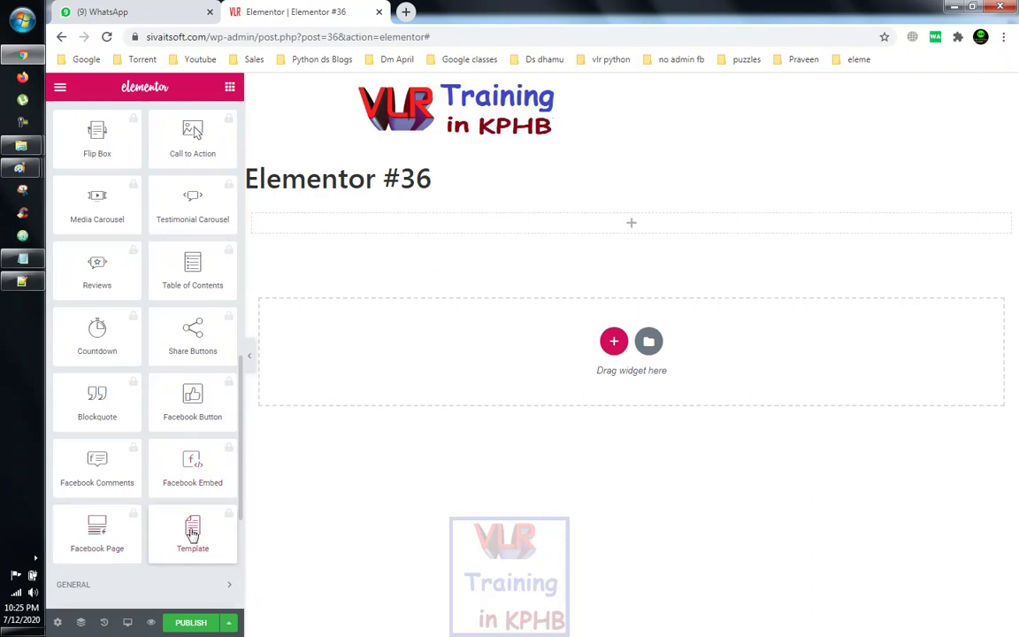
{"action": "left_click", "coordinate": [200, 582]}
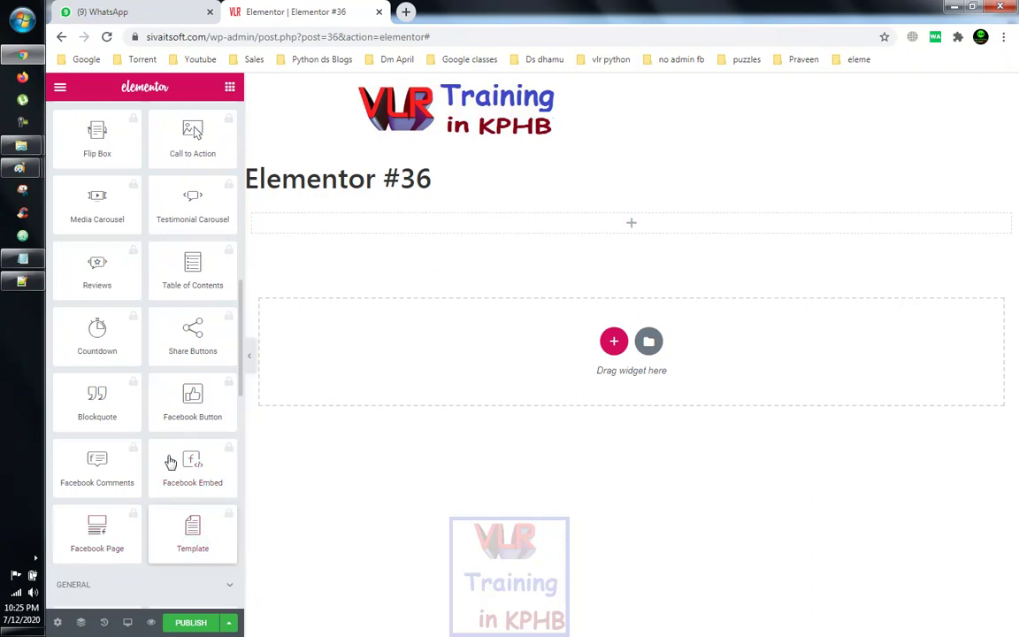
{"action": "scroll", "coordinate": [171, 421], "scroll_direction": "up", "scroll_amount": 6}
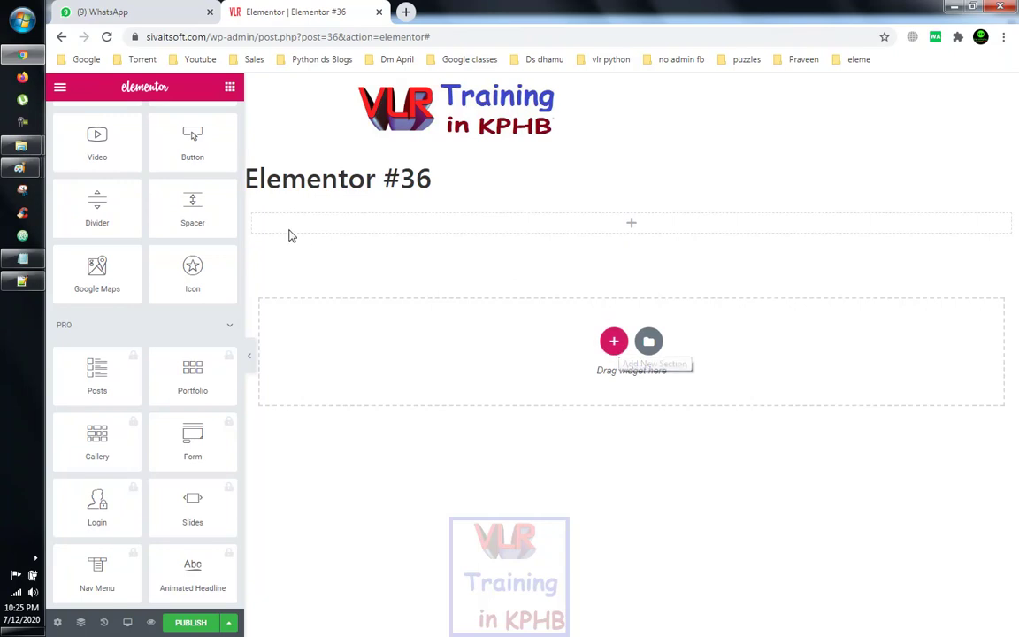
{"action": "scroll", "coordinate": [163, 175], "scroll_direction": "up", "scroll_amount": 3}
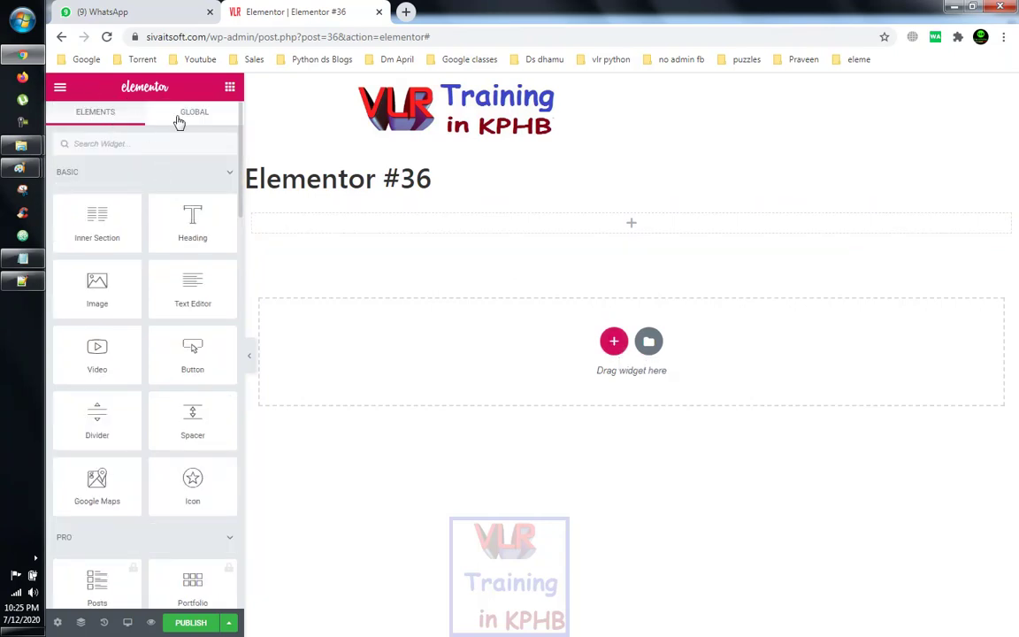
Review the Global widget collection and collapse the Basic, Pro and General categories in the Elements collection
{"action": "left_click", "coordinate": [187, 125]}
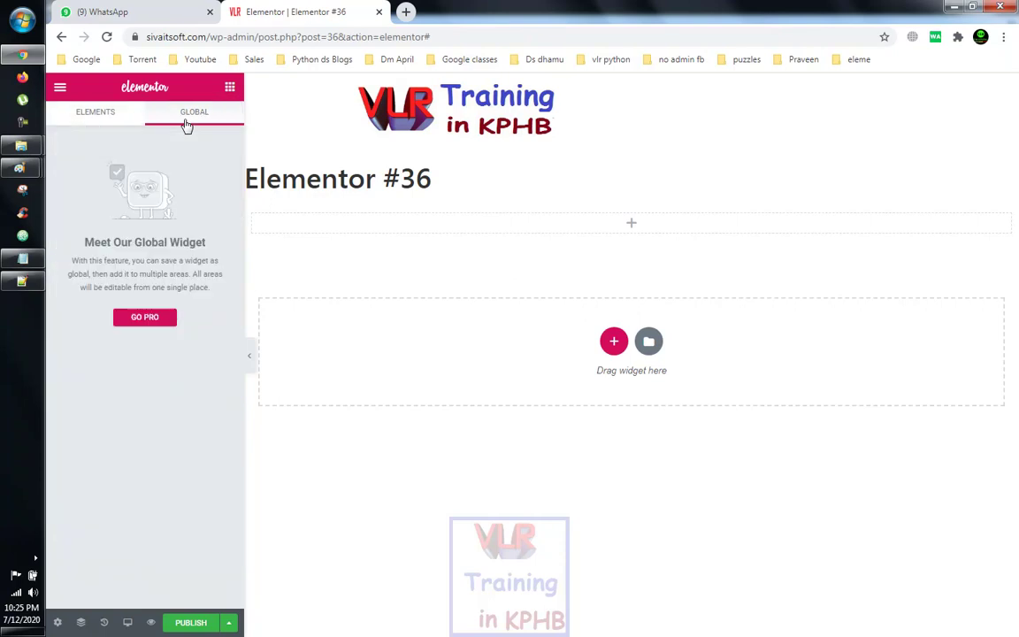
{"action": "left_click", "coordinate": [100, 123]}
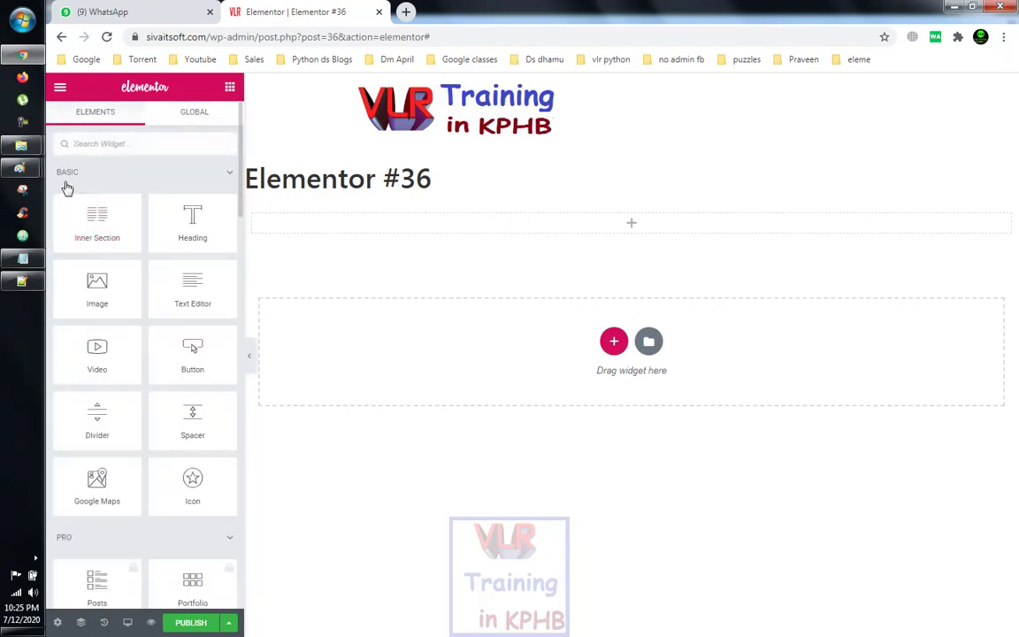
{"action": "left_click", "coordinate": [204, 173]}
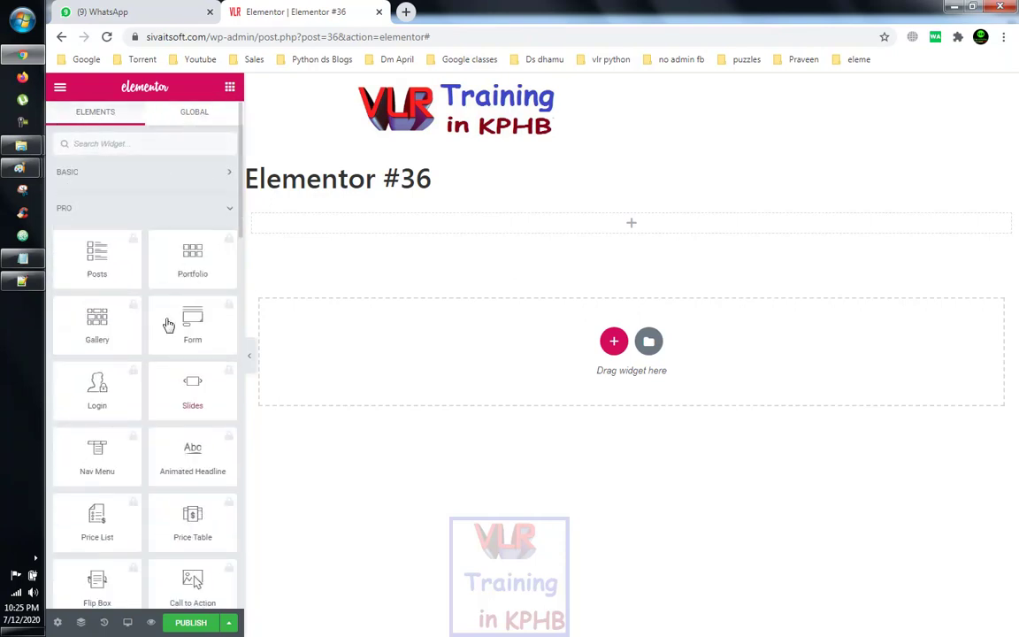
{"action": "left_click", "coordinate": [194, 213]}
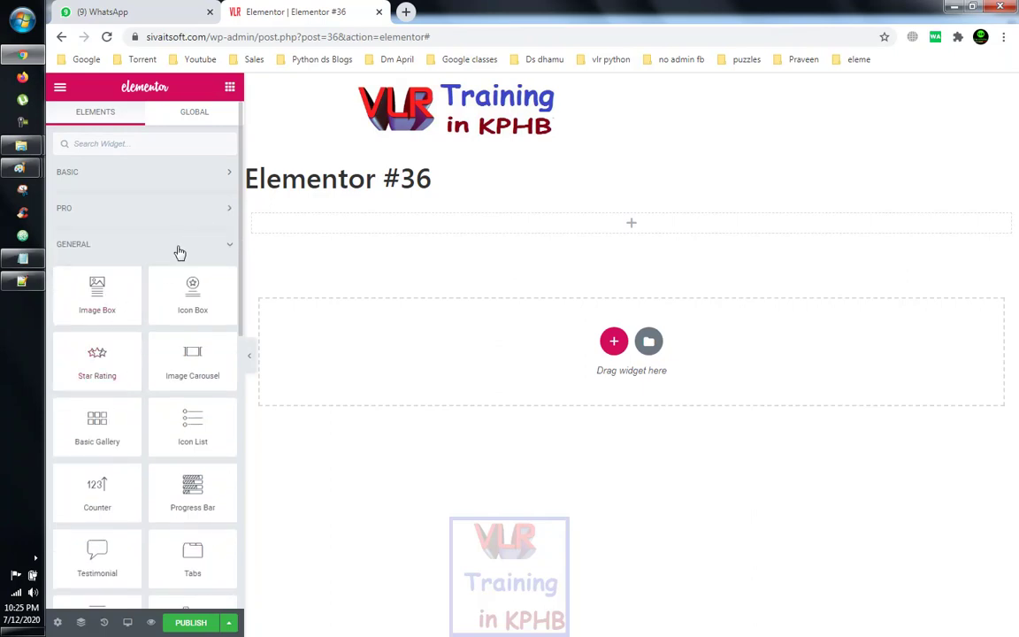
{"action": "left_click", "coordinate": [180, 250]}
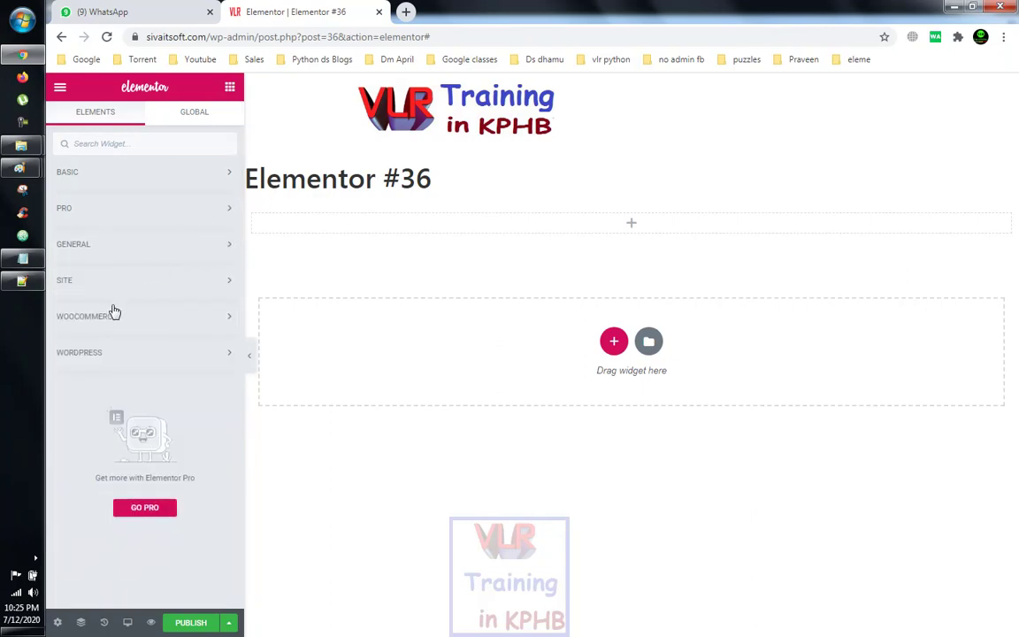
{"action": "left_click", "coordinate": [189, 122]}
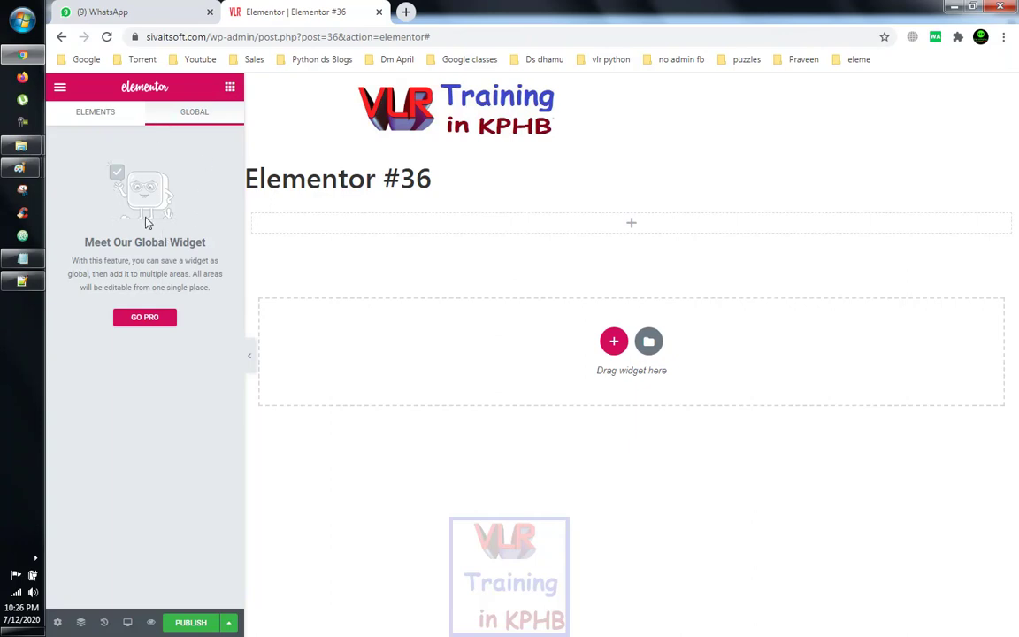
{"action": "left_click", "coordinate": [97, 123]}
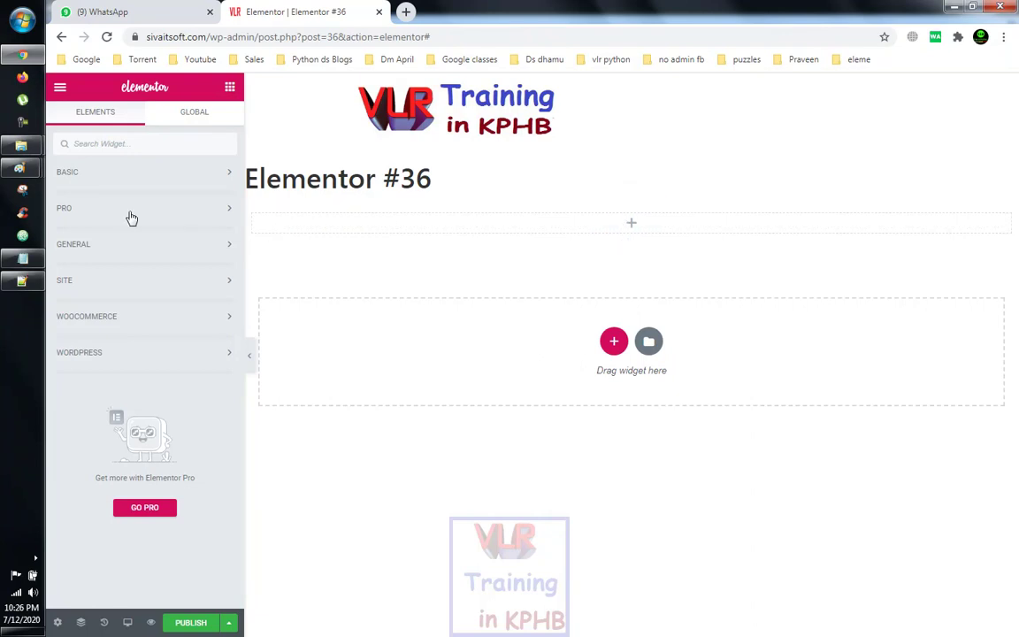
Add a Heading widget from the Basic category to the section's empty column and open its title text for editing
{"action": "left_click", "coordinate": [154, 179]}
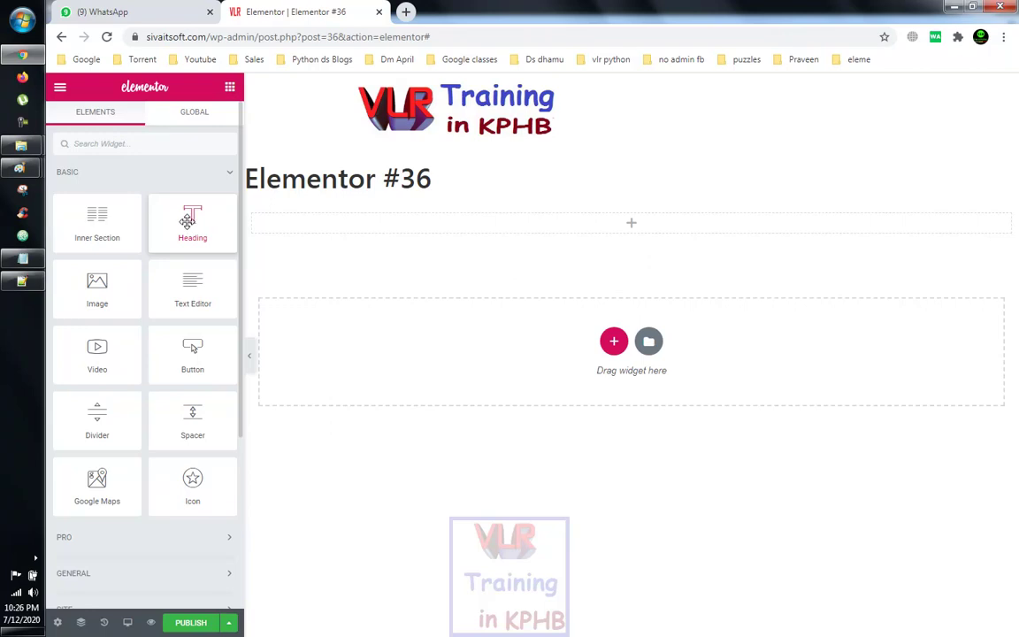
{"action": "left_click_drag", "start_coordinate": [188, 221], "coordinate": [631, 224]}
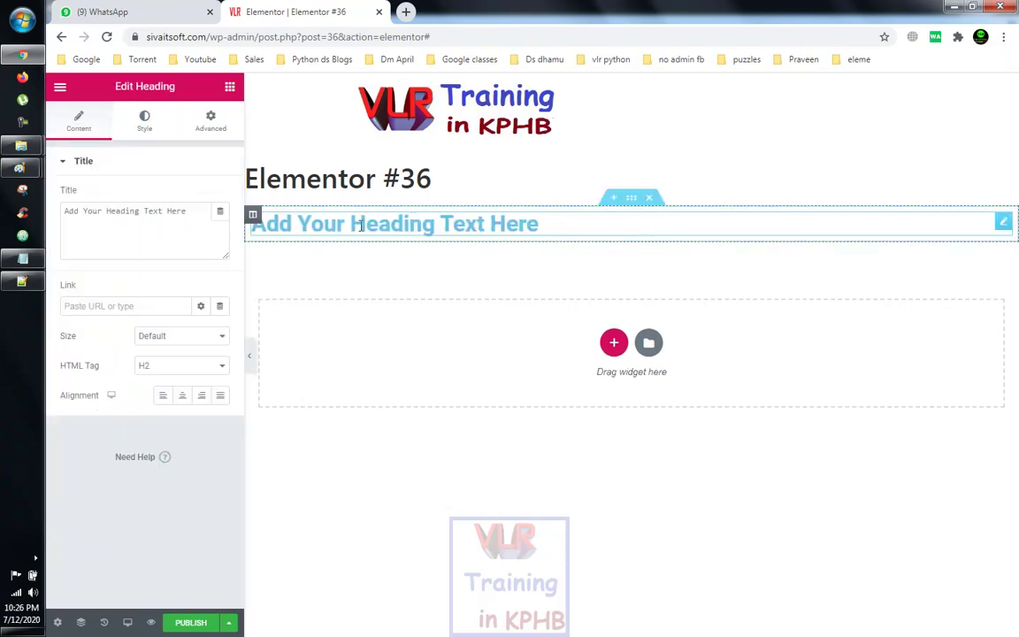
{"action": "left_click", "coordinate": [307, 228]}
{"action": "left_click", "coordinate": [551, 223]}
{"action": "left_click", "coordinate": [88, 212]}
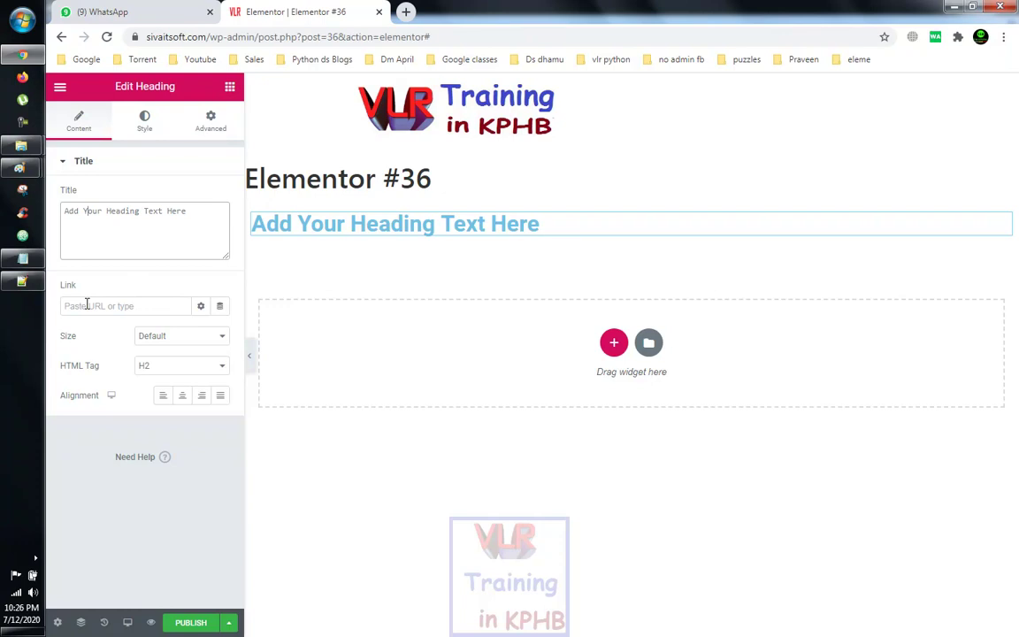
Set the heading's size to Small, review its HTML tag options and dismiss the Windows color scheme message
{"action": "left_click", "coordinate": [166, 340]}
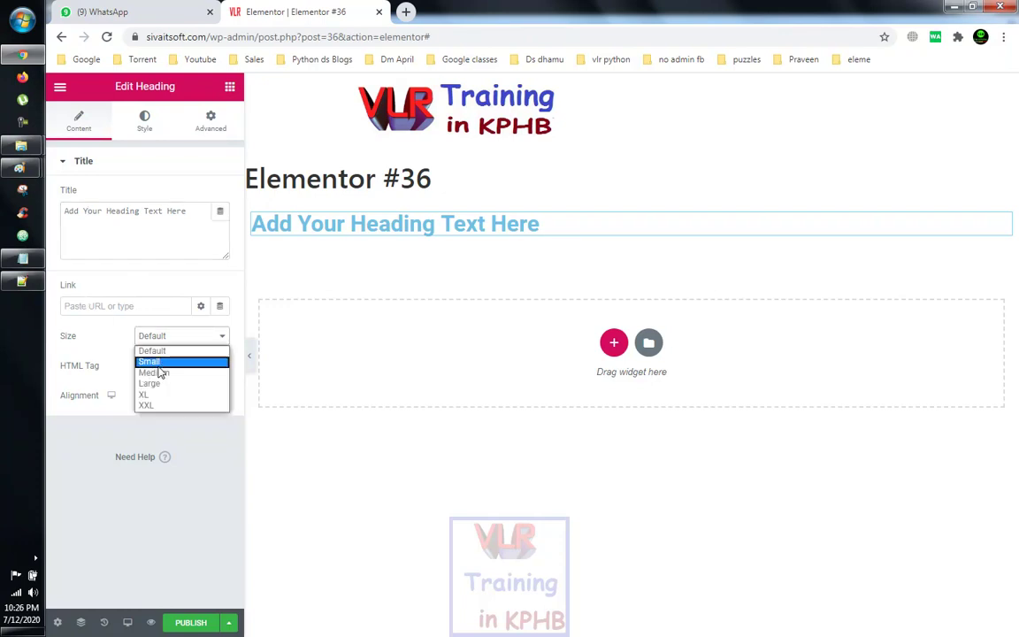
{"action": "left_click", "coordinate": [156, 363]}
{"action": "left_click", "coordinate": [184, 343]}
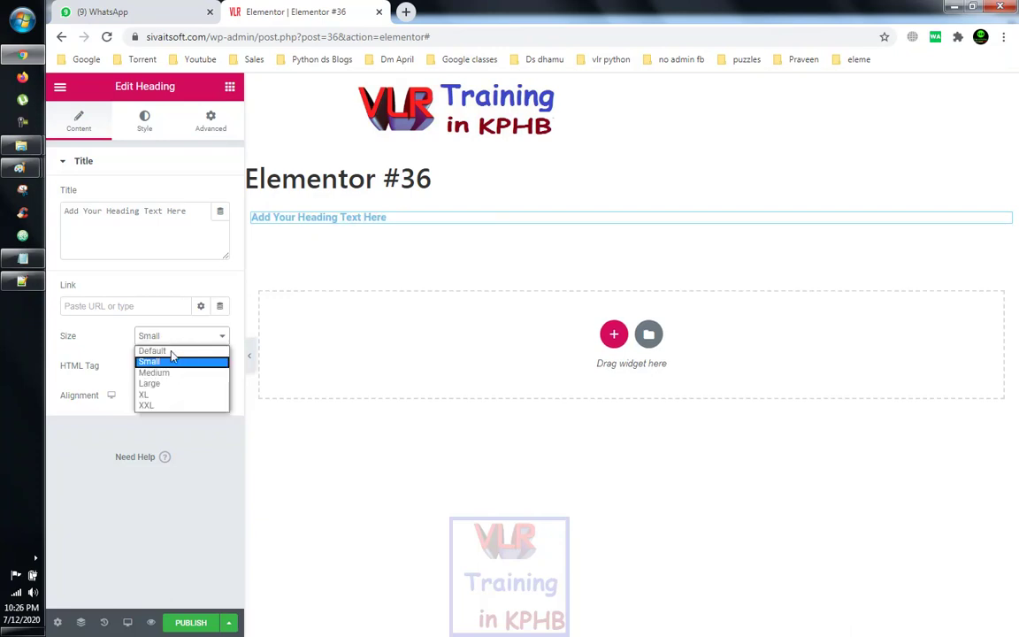
{"action": "left_click", "coordinate": [113, 345]}
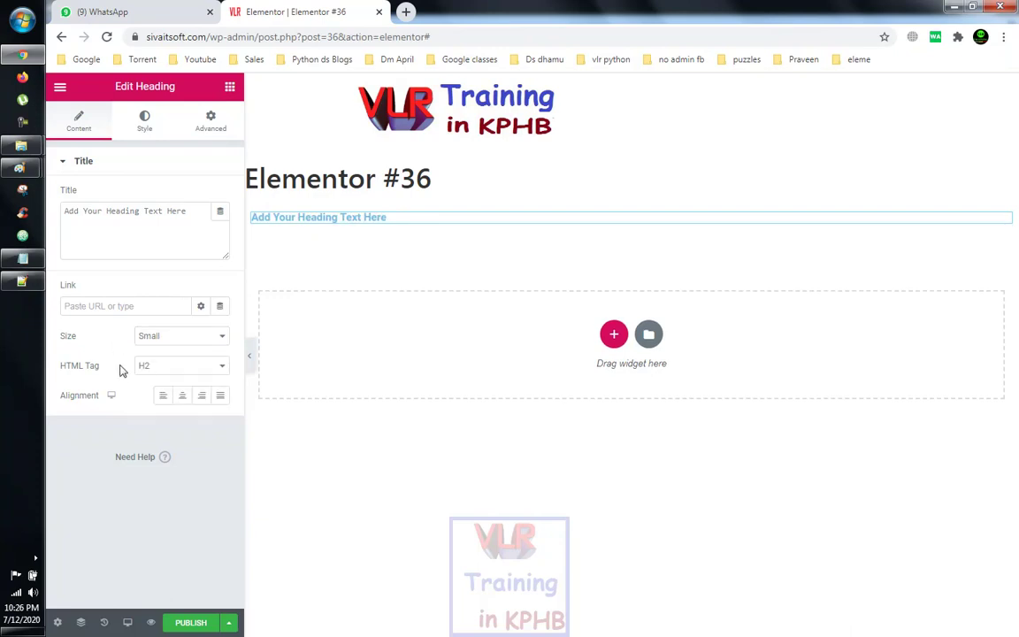
{"action": "left_click", "coordinate": [179, 373]}
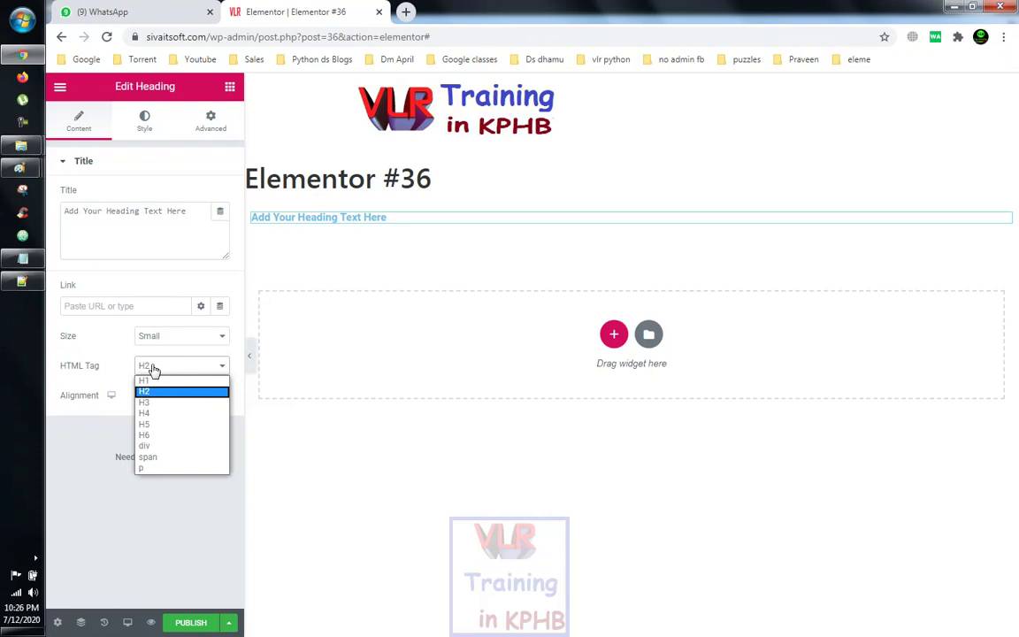
{"action": "left_click", "coordinate": [100, 343]}
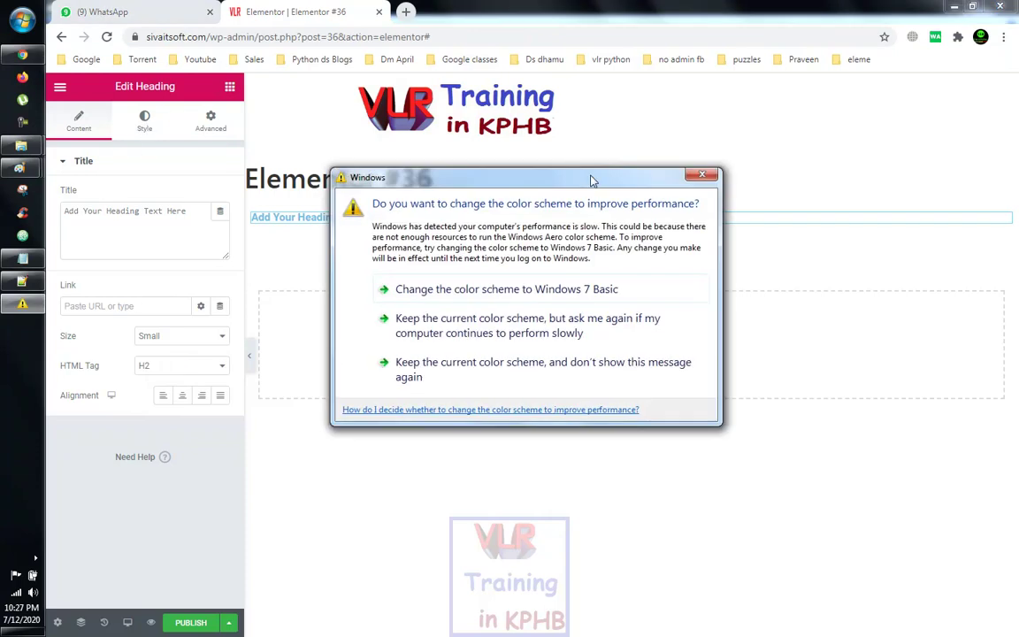
{"action": "left_click", "coordinate": [701, 175]}
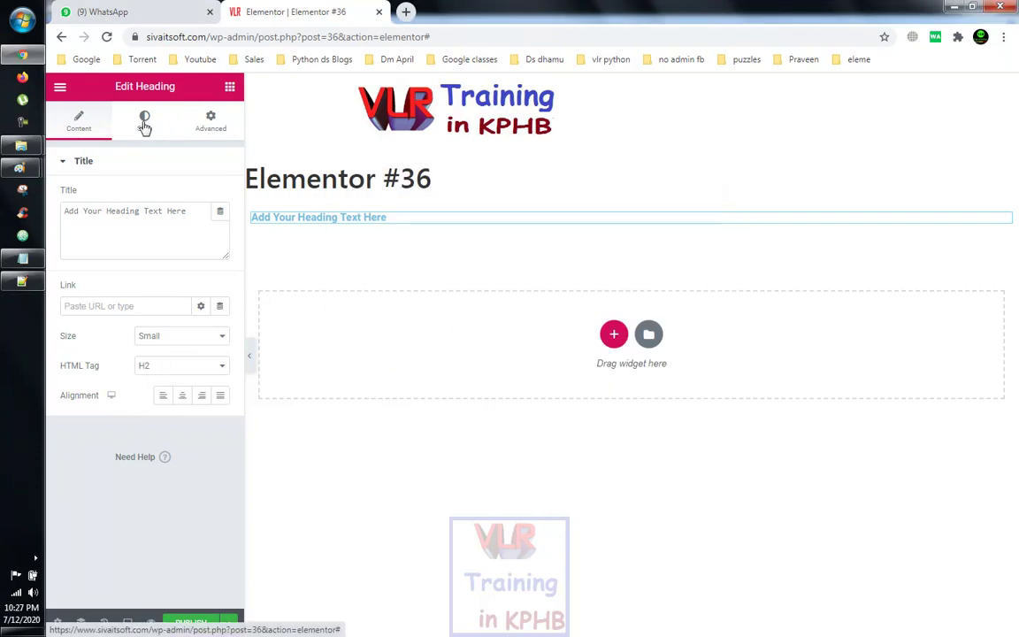
Look over the heading's Style and Advanced settings, try a Solid border and return the border type to None
{"action": "left_click", "coordinate": [145, 123]}
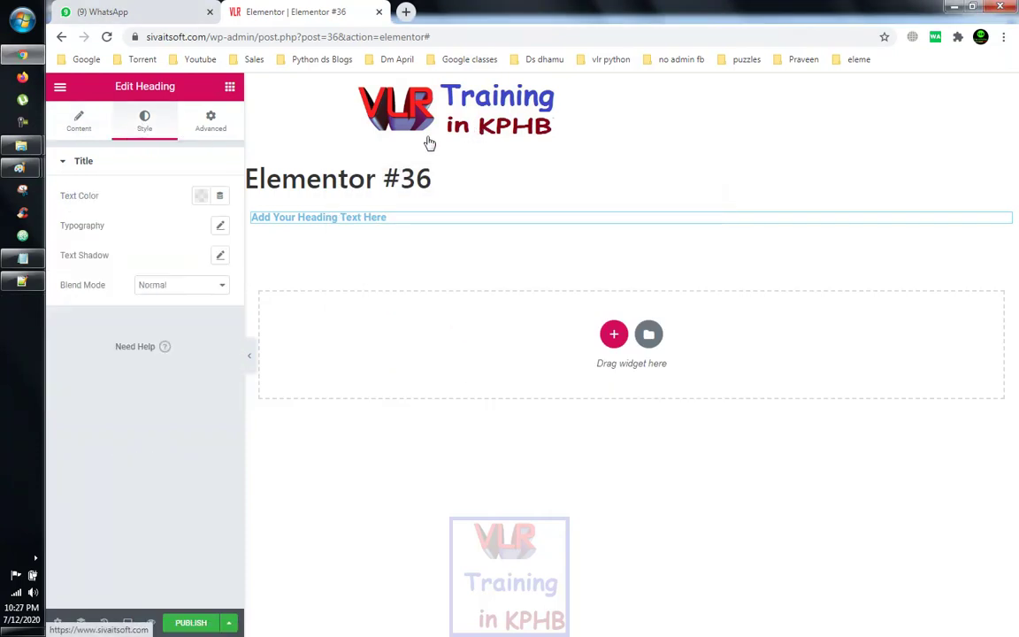
{"action": "left_click", "coordinate": [210, 120]}
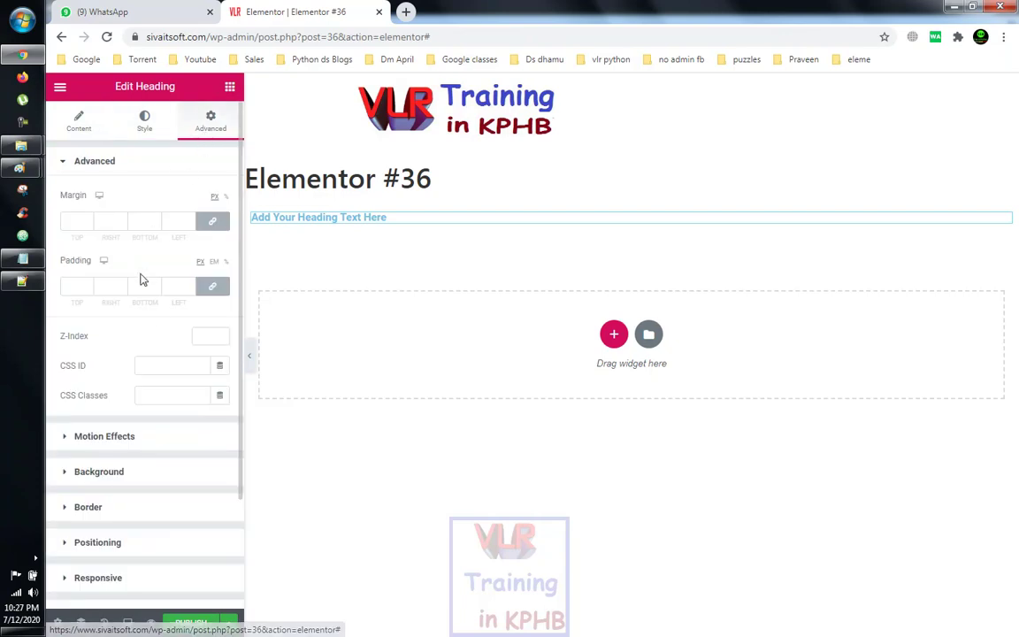
{"action": "left_click", "coordinate": [104, 507]}
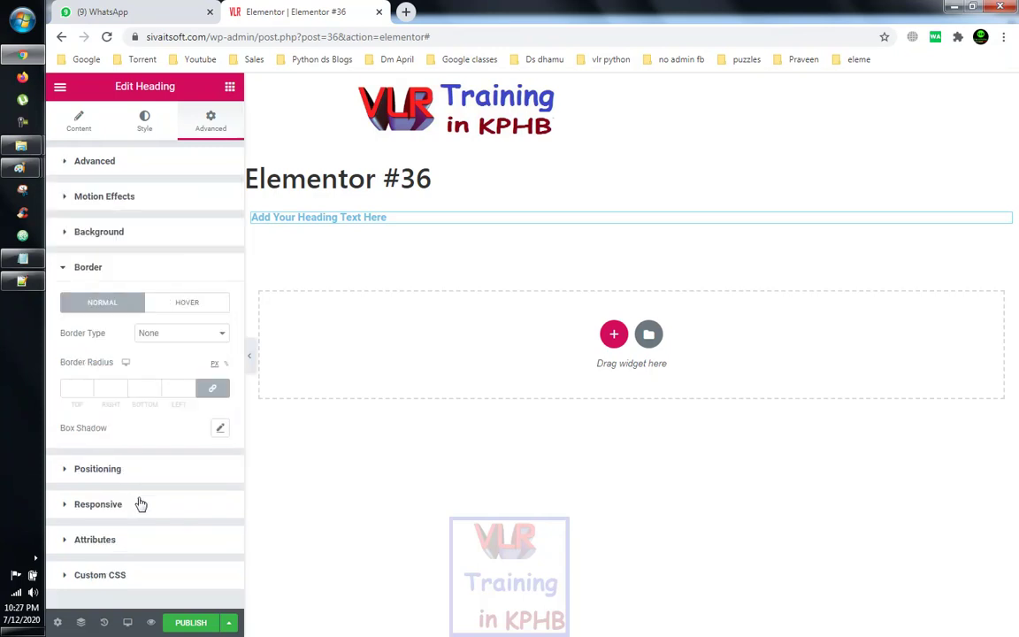
{"action": "left_click", "coordinate": [168, 341]}
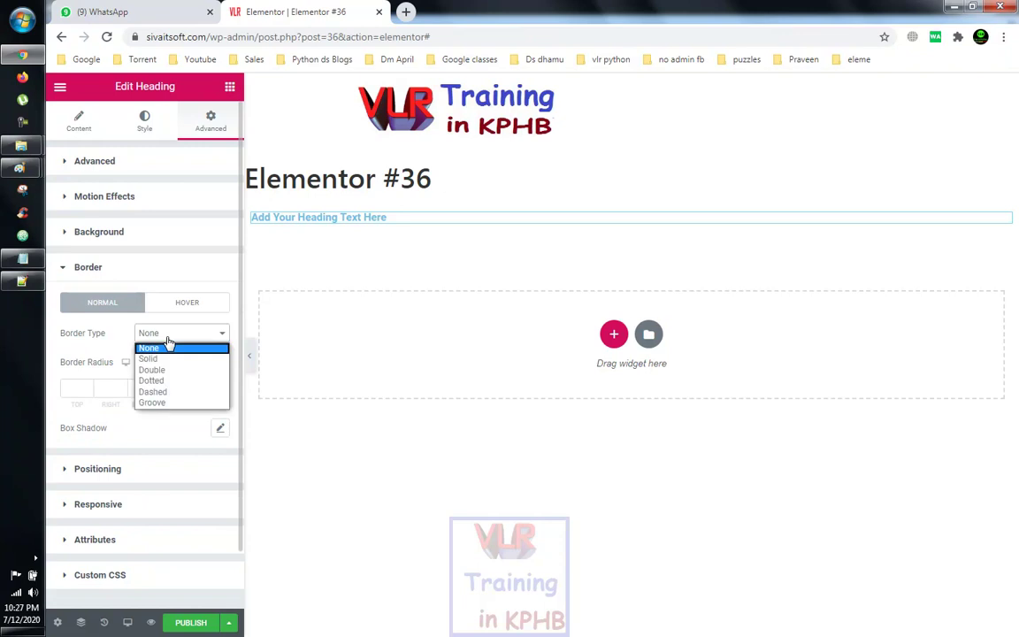
{"action": "left_click", "coordinate": [155, 359]}
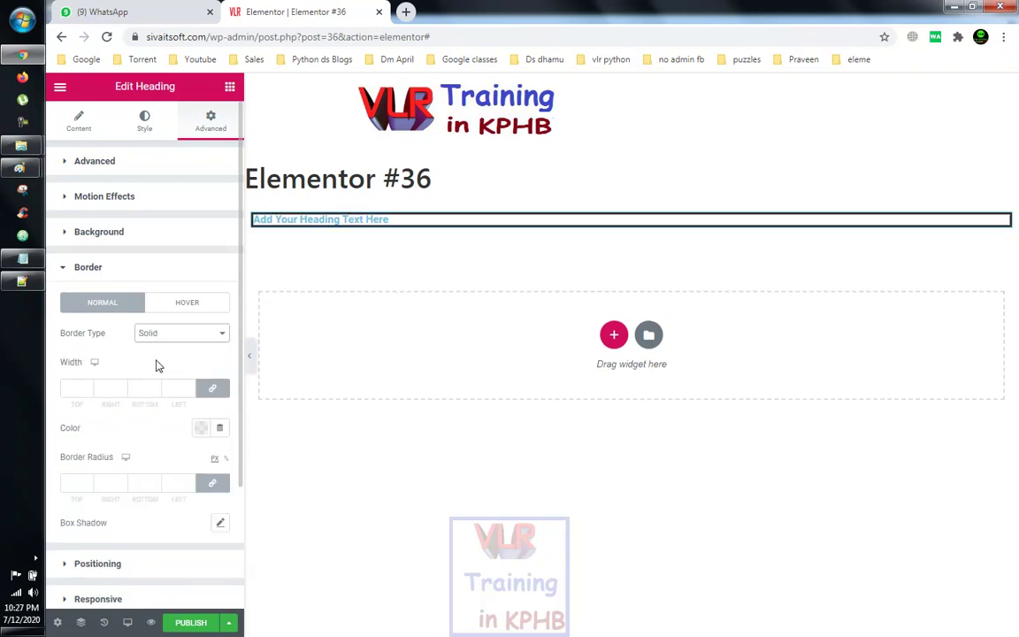
{"action": "left_click", "coordinate": [202, 334]}
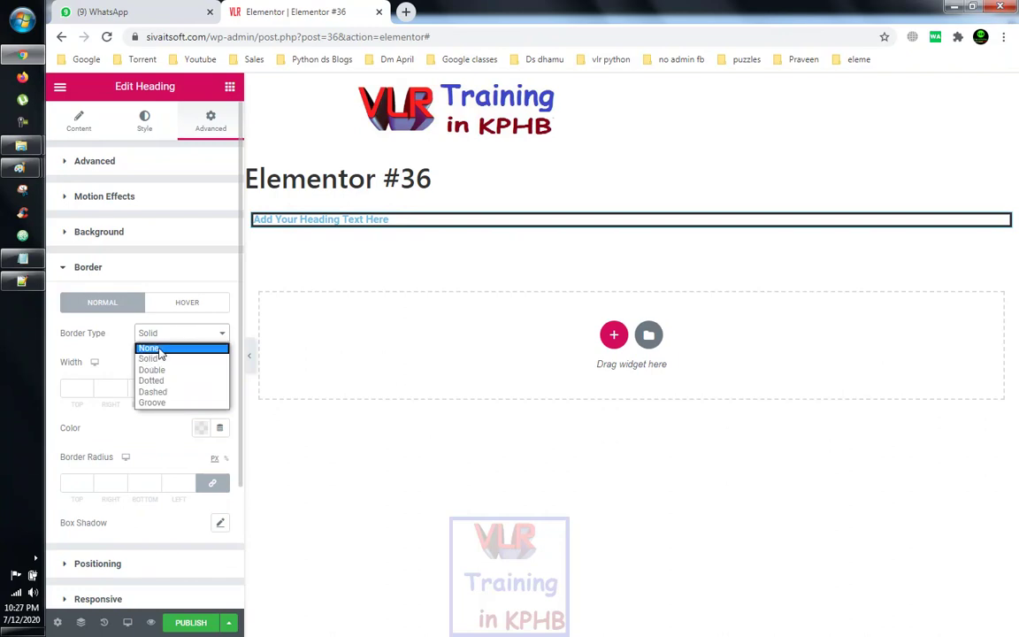
{"action": "left_click", "coordinate": [163, 350]}
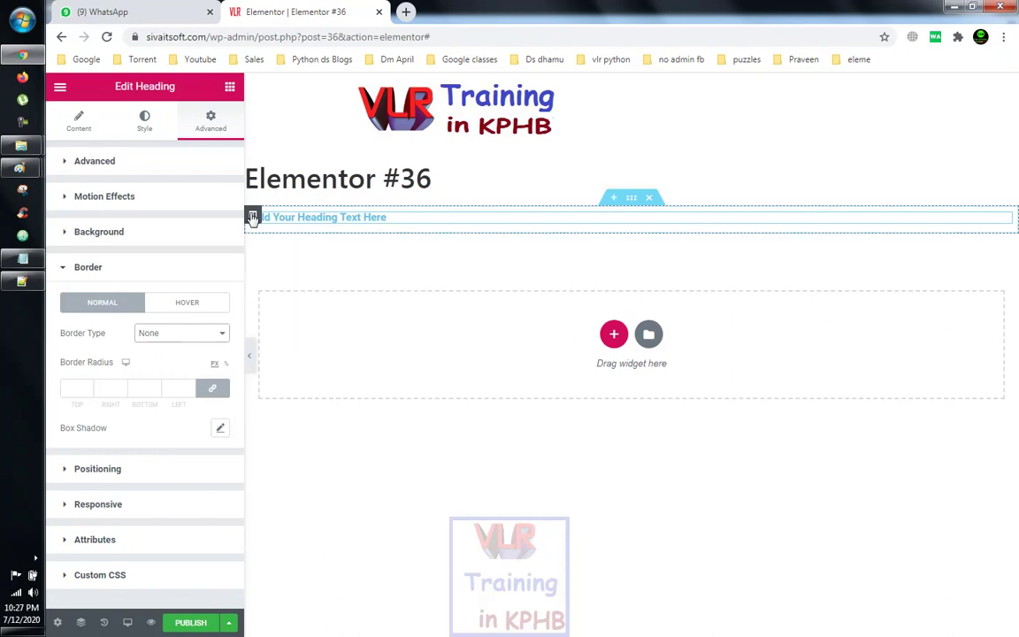
Set the heading's border type to Double, then collapse and reopen the Border settings
{"action": "left_click", "coordinate": [179, 334]}
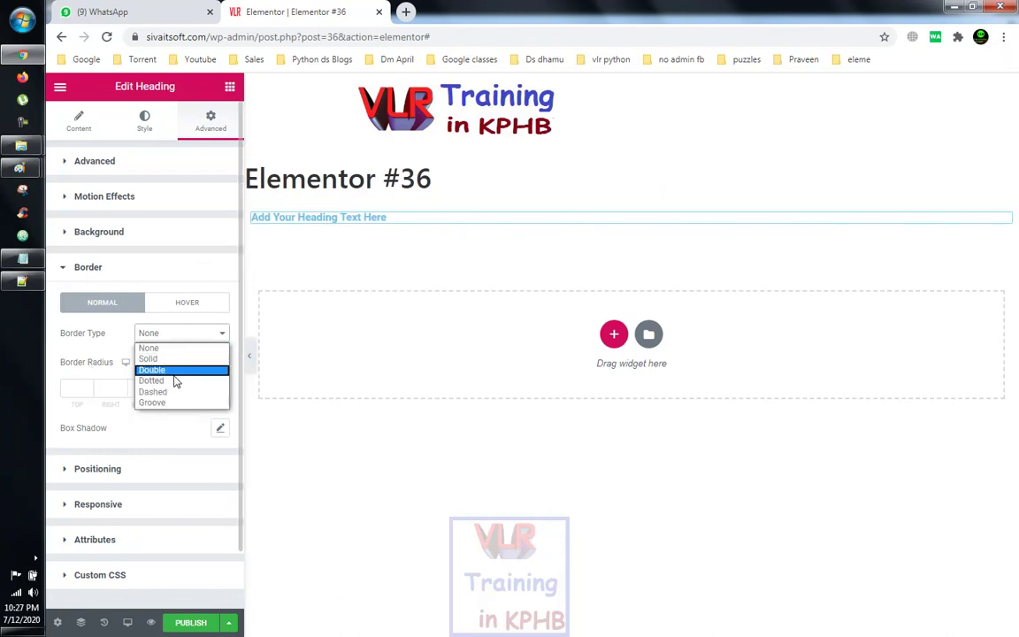
{"action": "left_click", "coordinate": [174, 373]}
{"action": "left_click", "coordinate": [209, 332]}
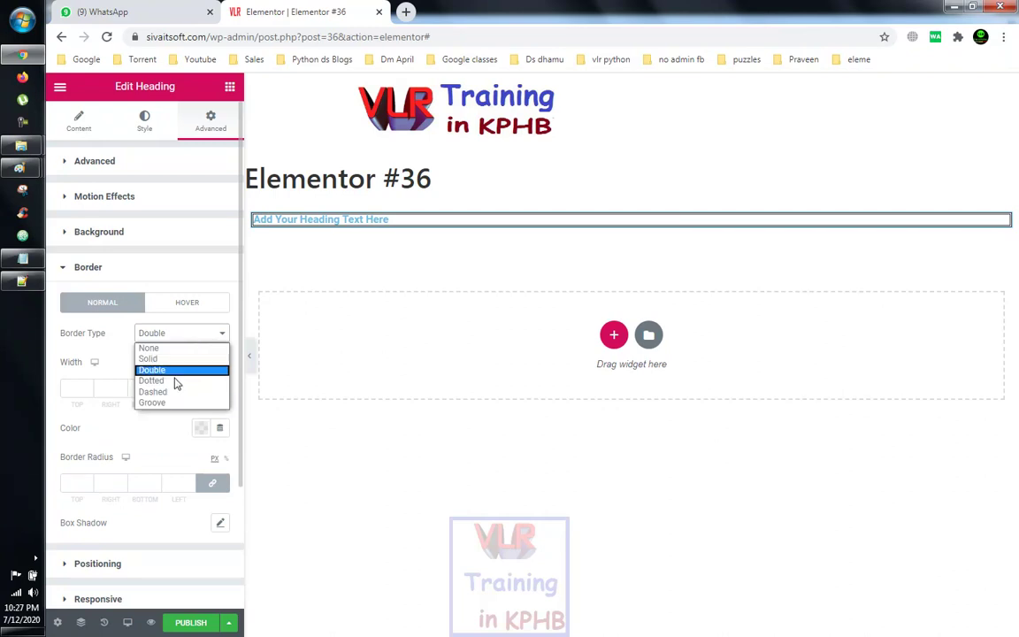
{"action": "left_click", "coordinate": [172, 280]}
{"action": "left_click", "coordinate": [173, 272]}
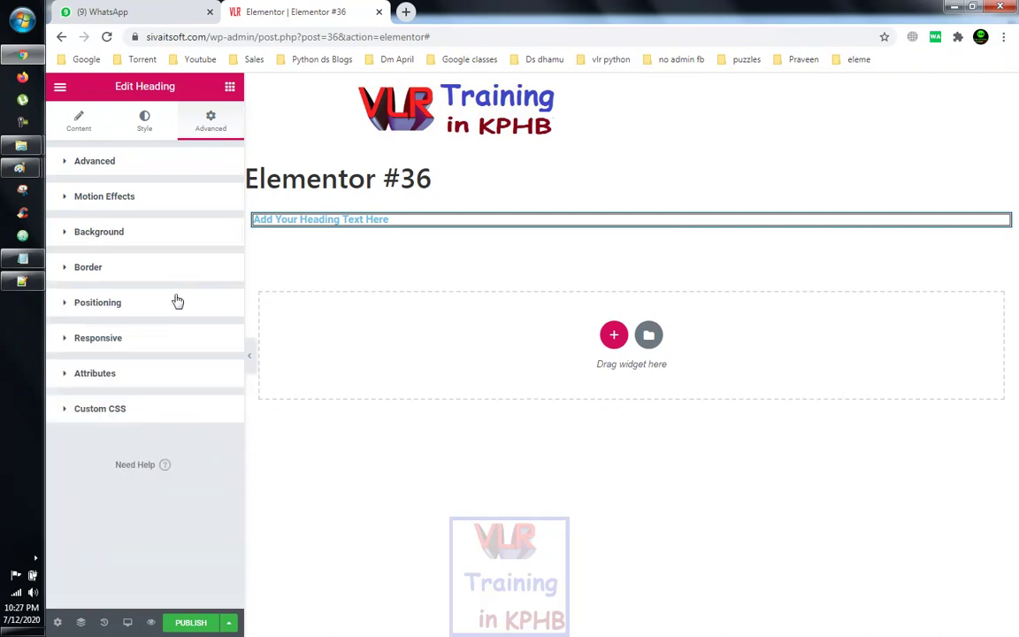
{"action": "left_click", "coordinate": [132, 268]}
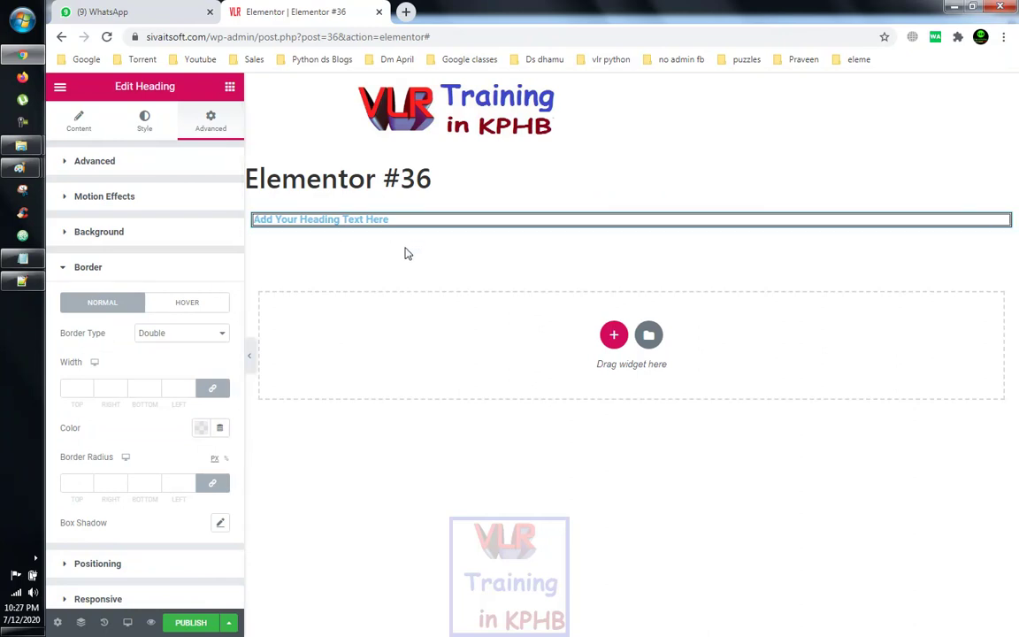
Check the Notepad topic notes, view Elementor's main menu and return to the widget list
{"action": "left_click", "coordinate": [22, 233]}
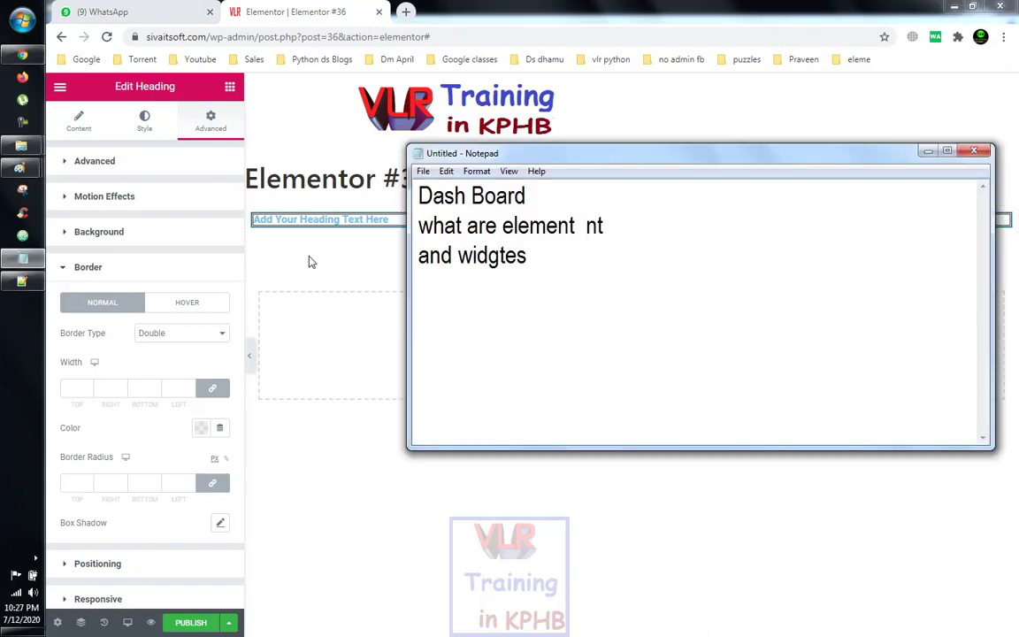
{"action": "left_click", "coordinate": [69, 92]}
{"action": "left_click", "coordinate": [68, 91]}
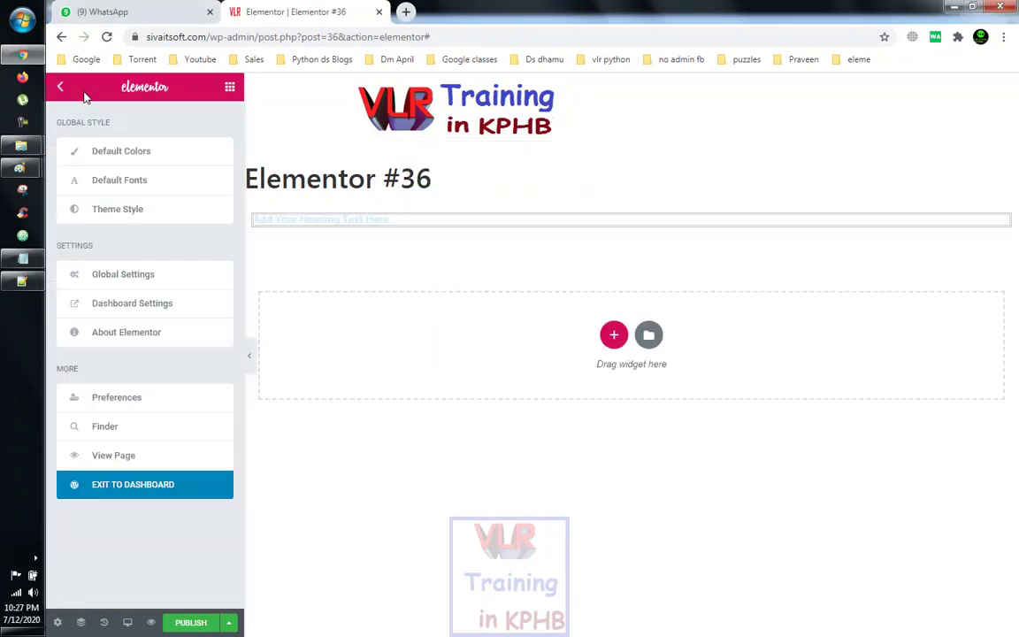
{"action": "left_click", "coordinate": [59, 92]}
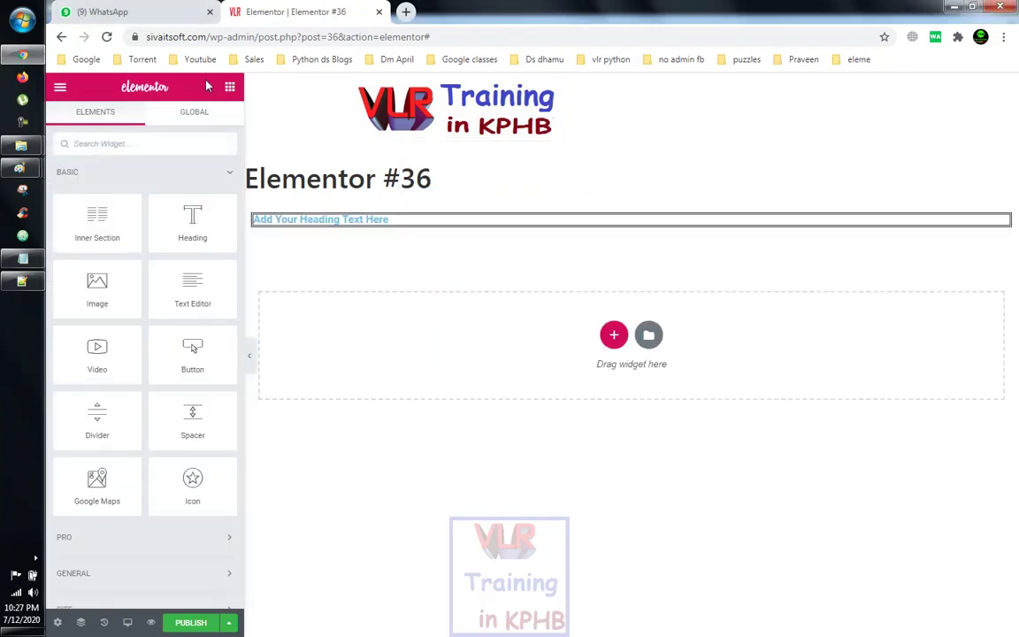
Exit Elementor to the WordPress page editor without saving the changes, and reopen the page with Elementor
{"action": "left_click", "coordinate": [58, 89]}
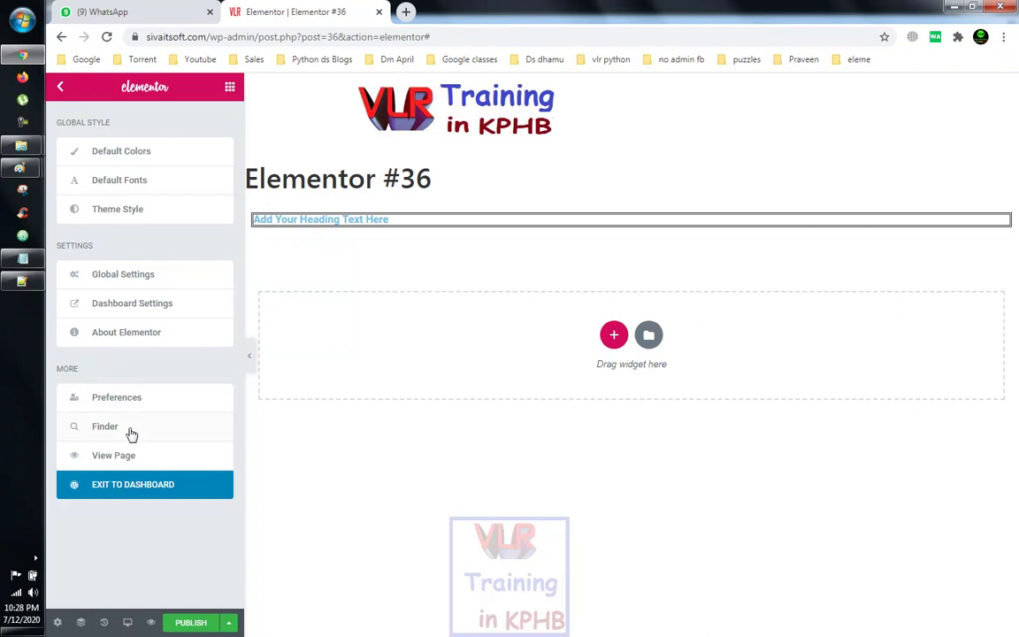
{"action": "left_click", "coordinate": [135, 486]}
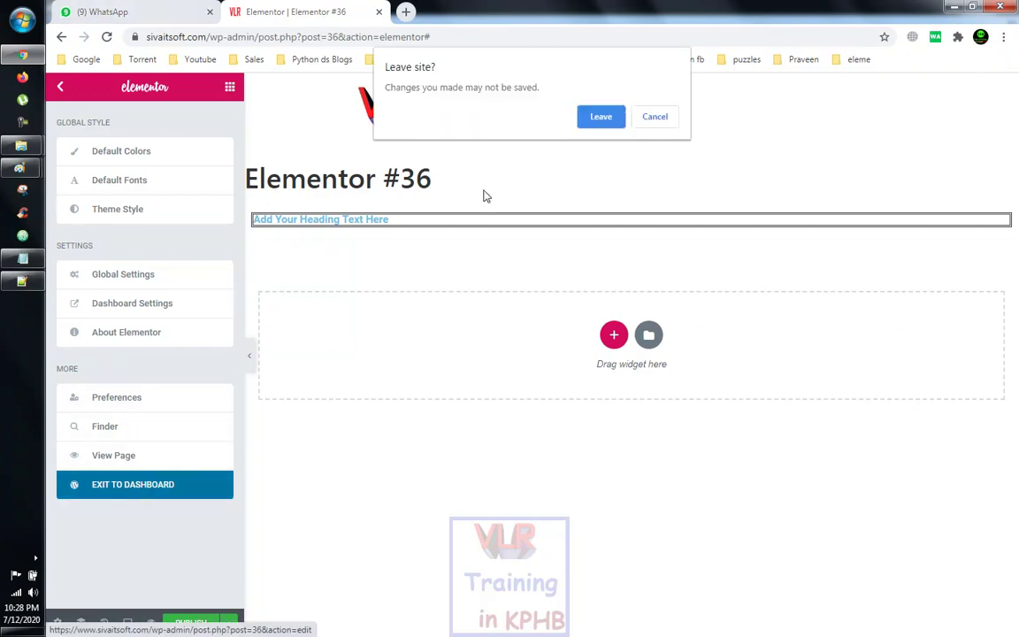
{"action": "left_click", "coordinate": [598, 117]}
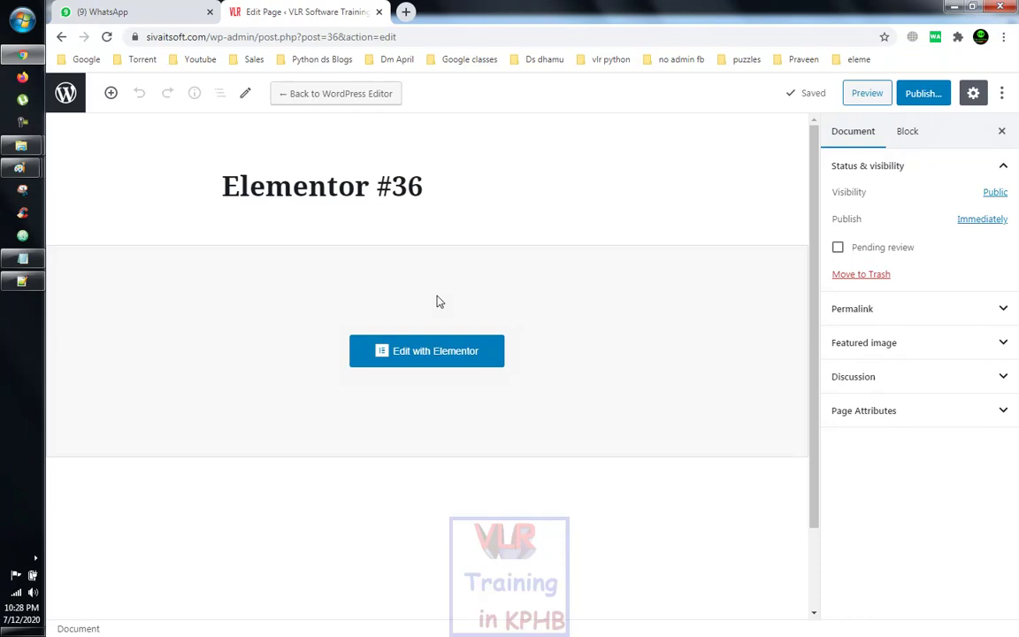
{"action": "left_click", "coordinate": [432, 359]}
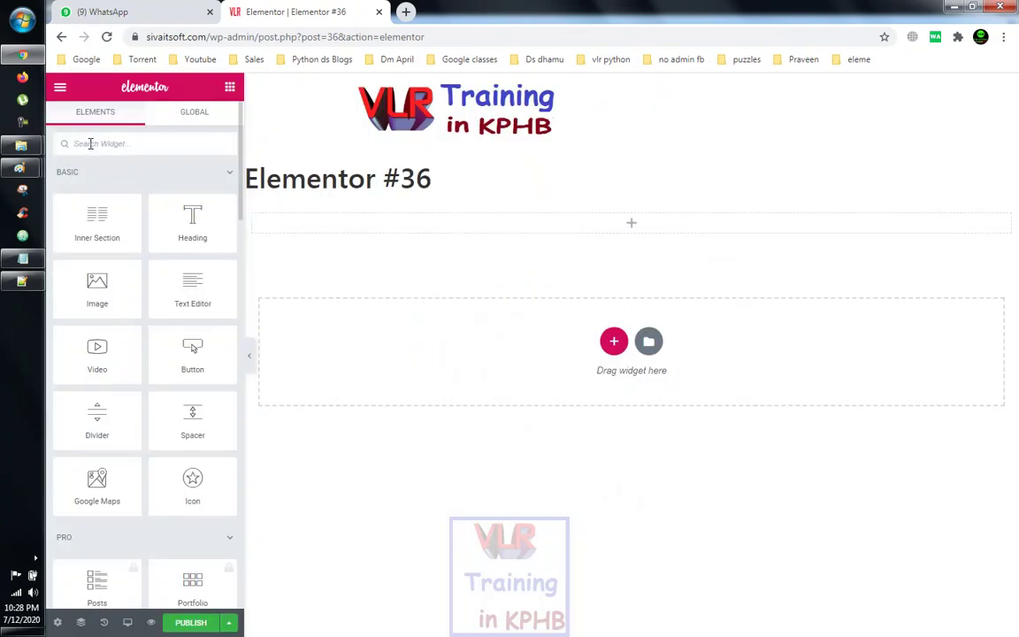
Review Elementor's main menu and the save options for the page, Save Draft and Save as Template
{"action": "left_click", "coordinate": [60, 88]}
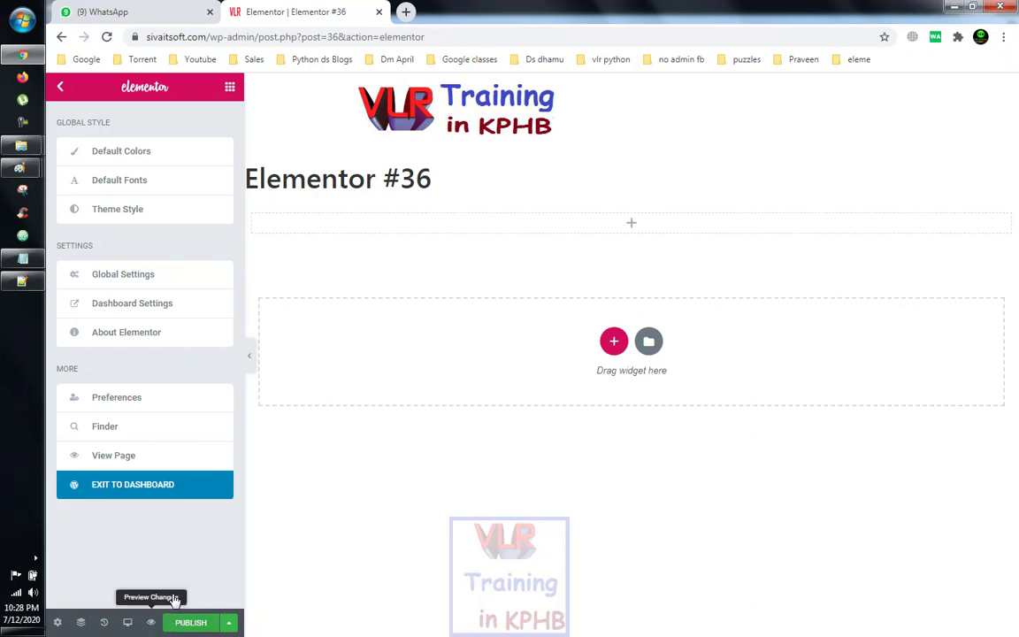
{"action": "left_click", "coordinate": [227, 624]}
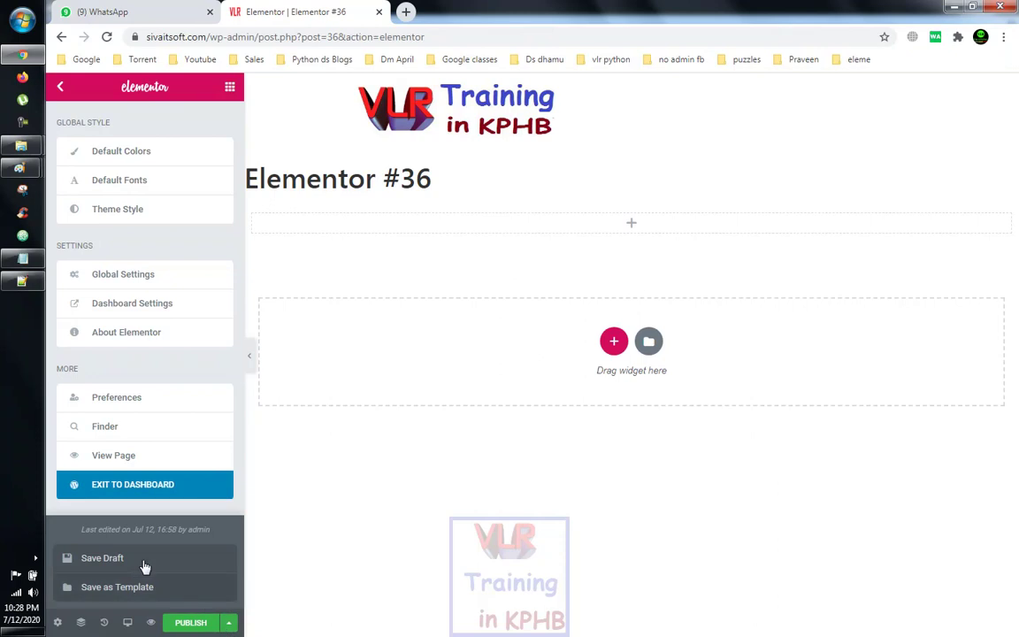
{"action": "left_click", "coordinate": [433, 475]}
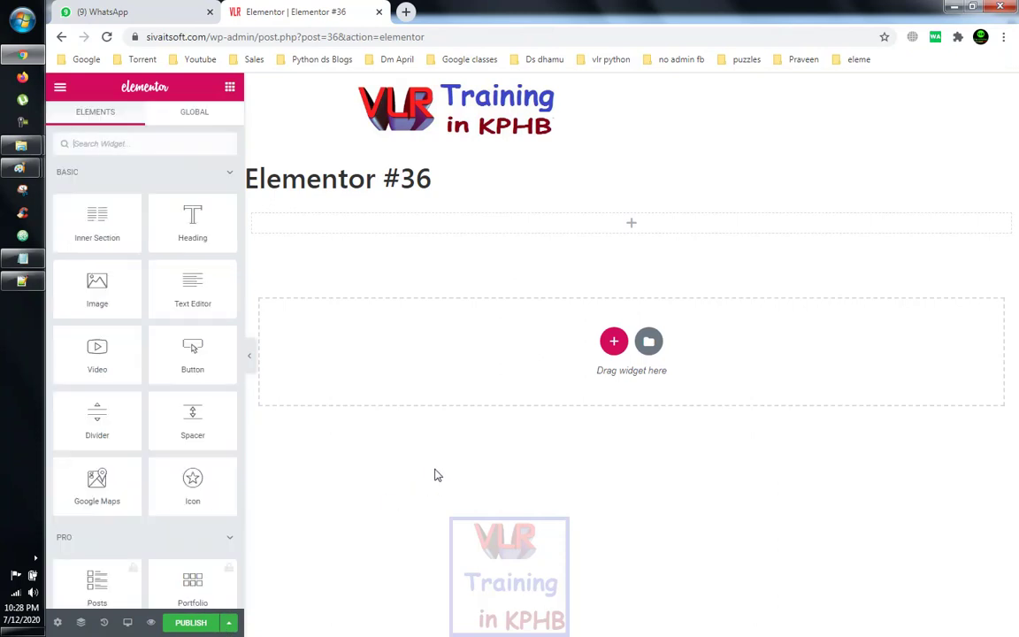
Add a section with three equal columns, and delete both it and the empty section above it
{"action": "left_click", "coordinate": [611, 345]}
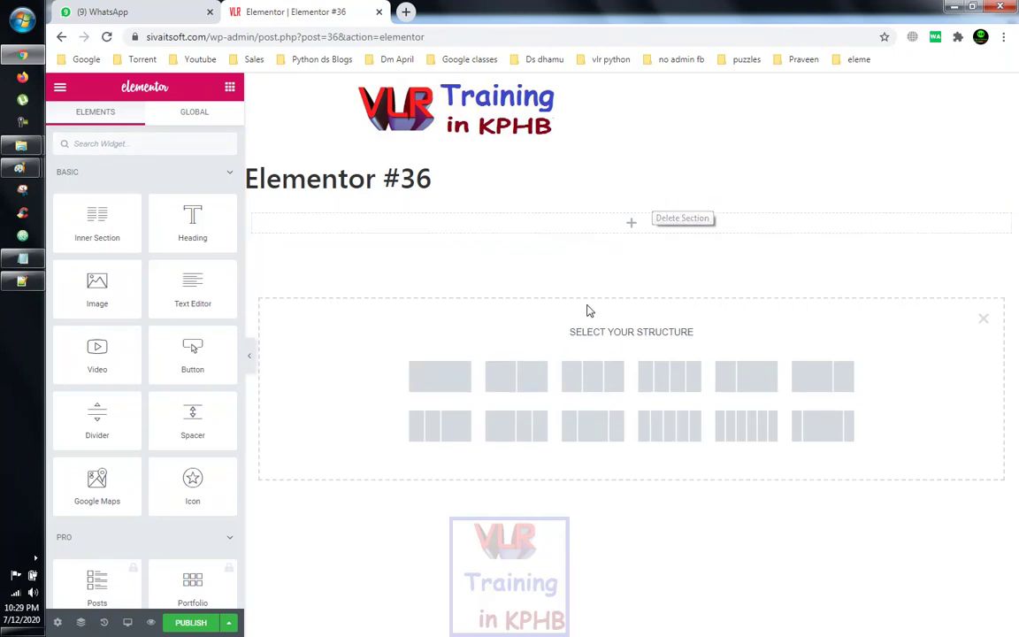
{"action": "left_click", "coordinate": [601, 376]}
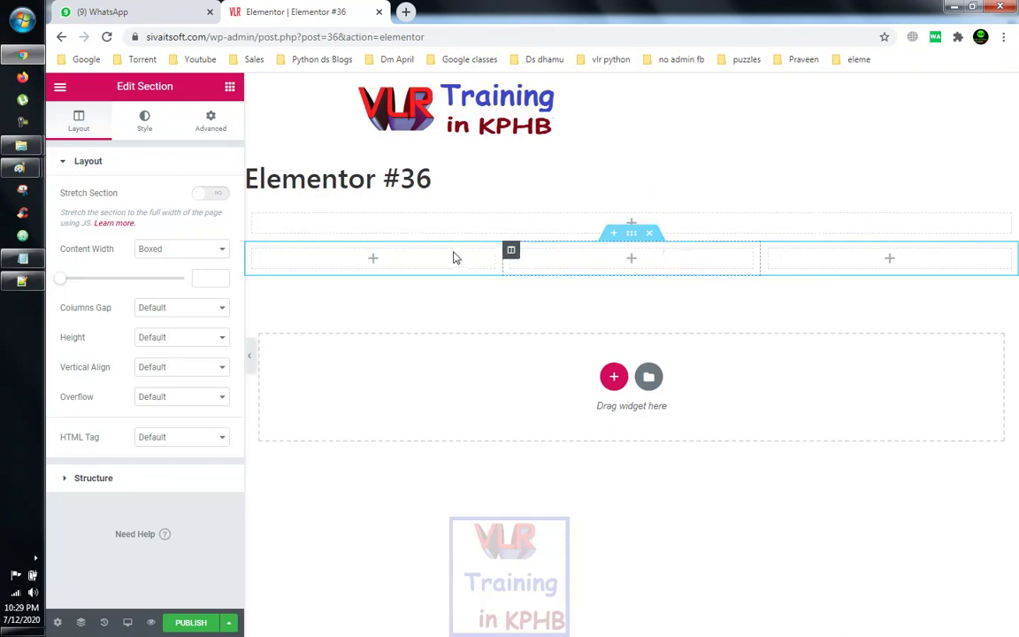
{"action": "left_click", "coordinate": [656, 231]}
{"action": "left_click", "coordinate": [654, 201]}
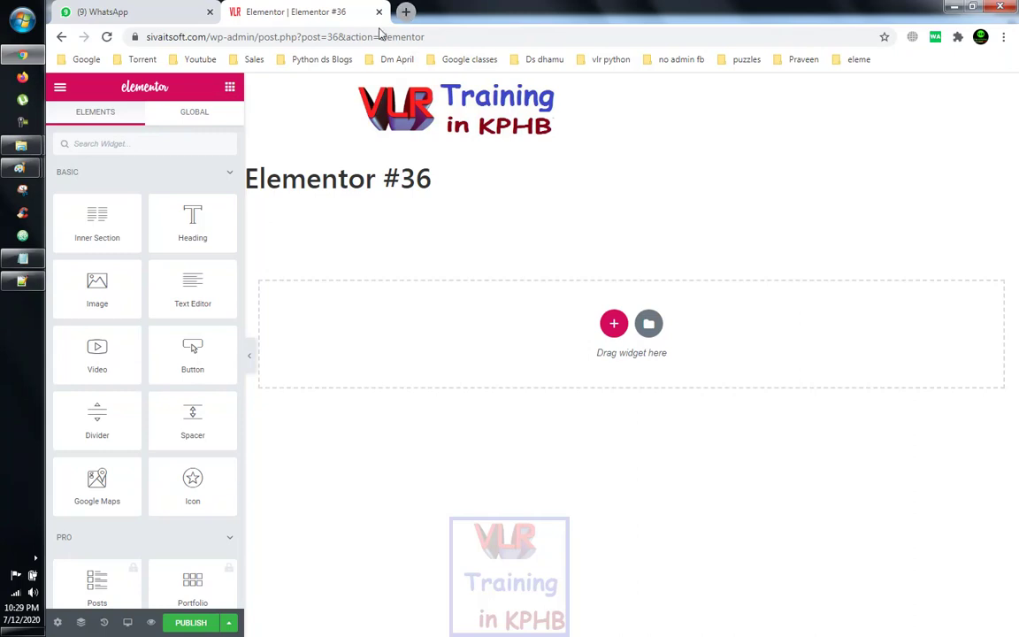
Open vlrtraining.in in a new browser tab and examine the layout of its home page from header to popular courses
{"action": "left_click", "coordinate": [404, 12]}
{"action": "type", "text": "vlr"}
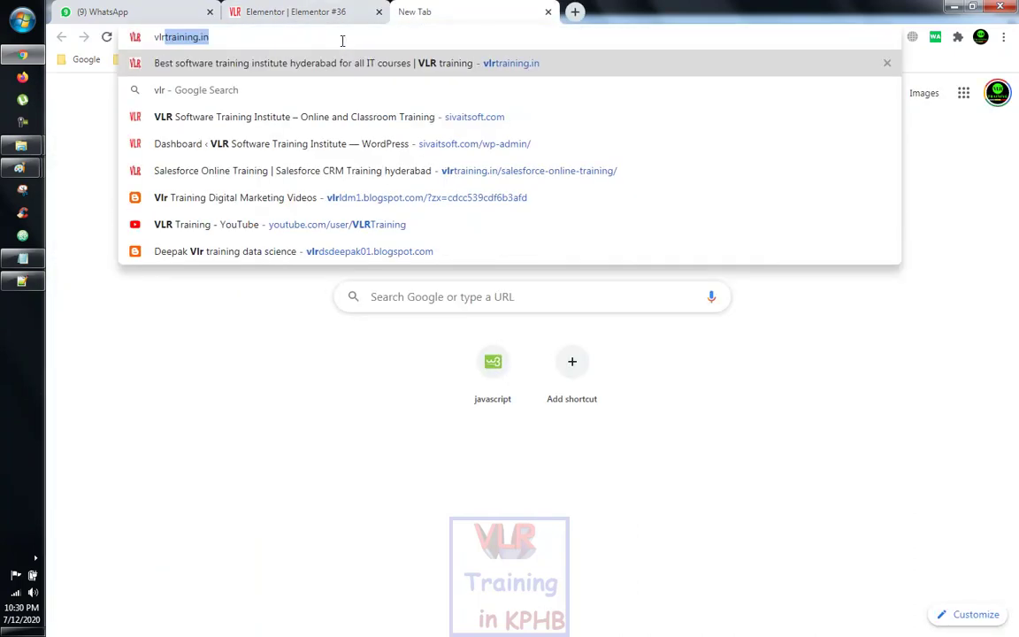
{"action": "key", "text": "Return"}
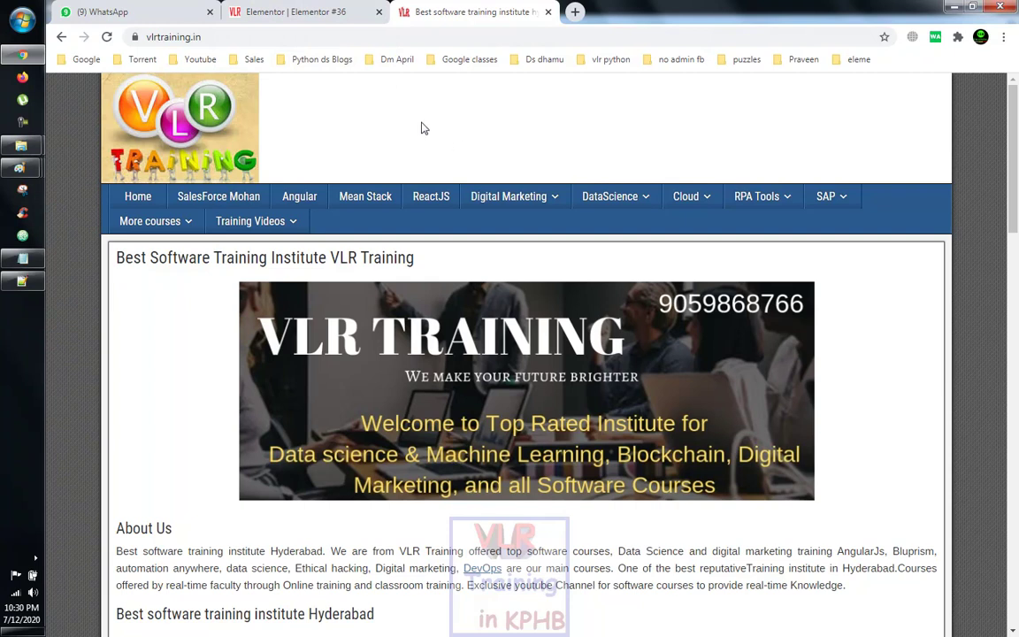
{"action": "mouse_move", "coordinate": [477, 196]}
{"action": "scroll", "coordinate": [531, 256], "scroll_direction": "down", "scroll_amount": 1}
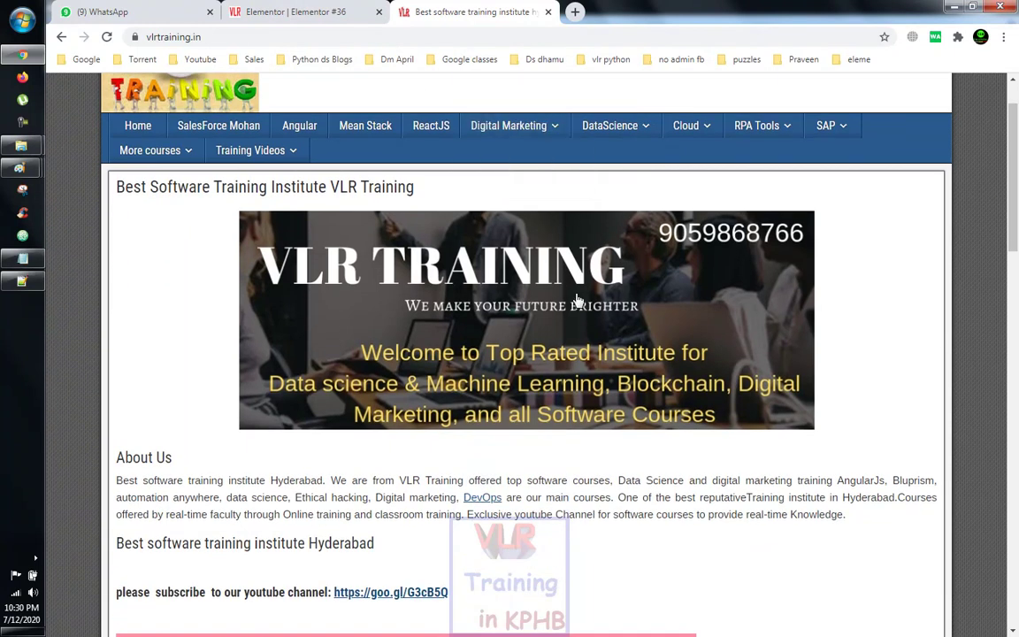
{"action": "scroll", "coordinate": [576, 301], "scroll_direction": "up", "scroll_amount": 1}
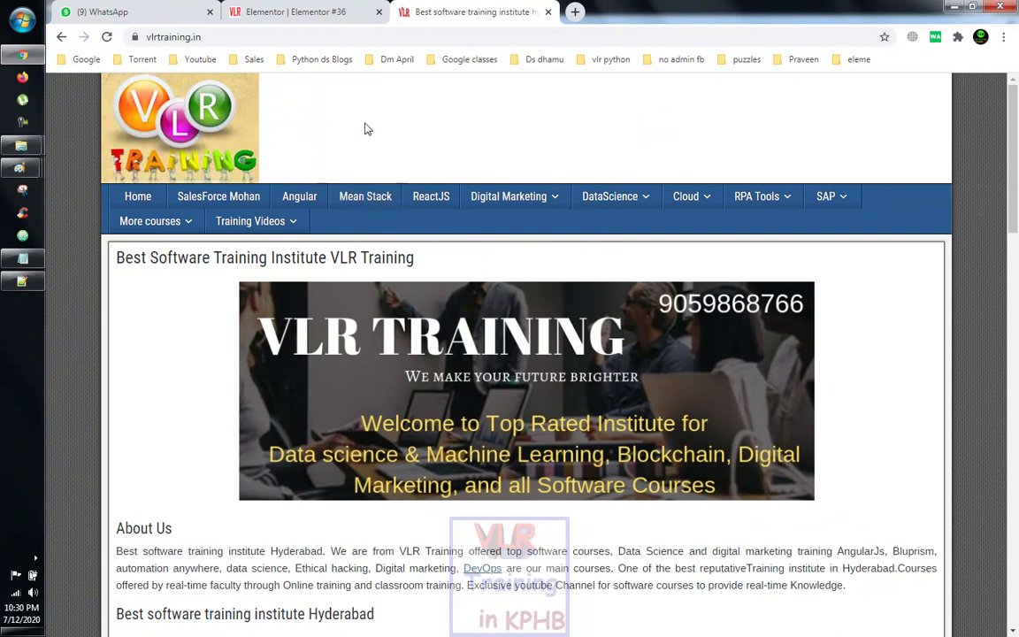
{"action": "scroll", "coordinate": [468, 182], "scroll_direction": "down", "scroll_amount": 4}
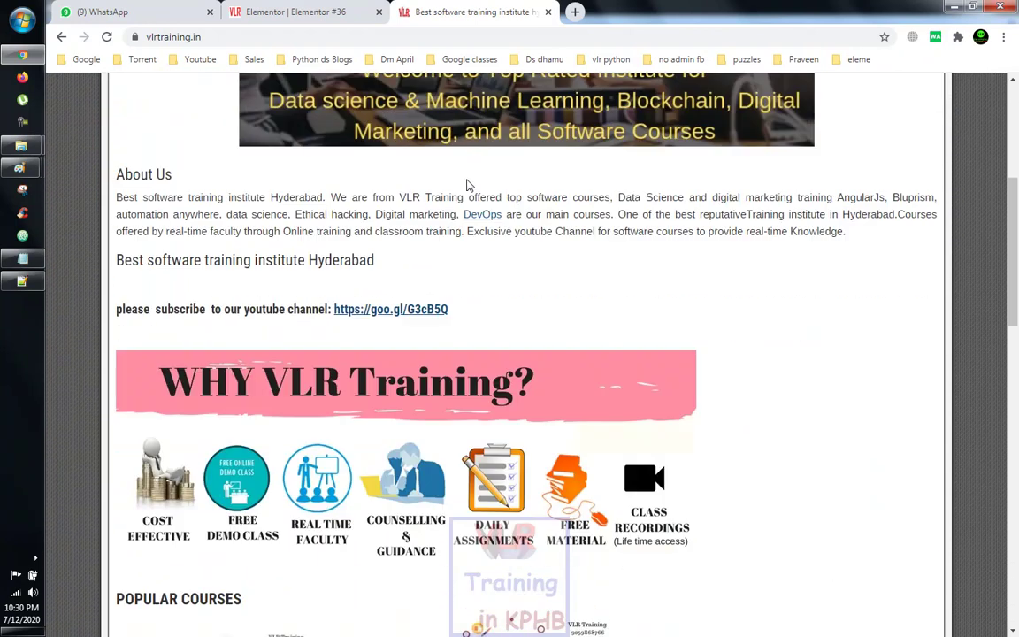
{"action": "scroll", "coordinate": [467, 183], "scroll_direction": "up", "scroll_amount": 2}
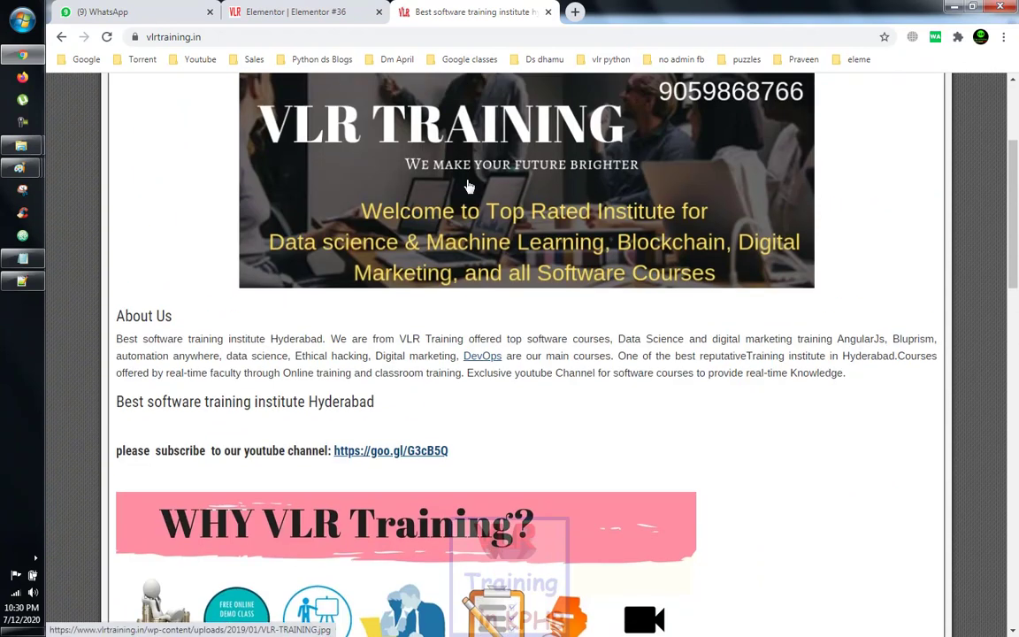
{"action": "scroll", "coordinate": [468, 186], "scroll_direction": "up", "scroll_amount": 3}
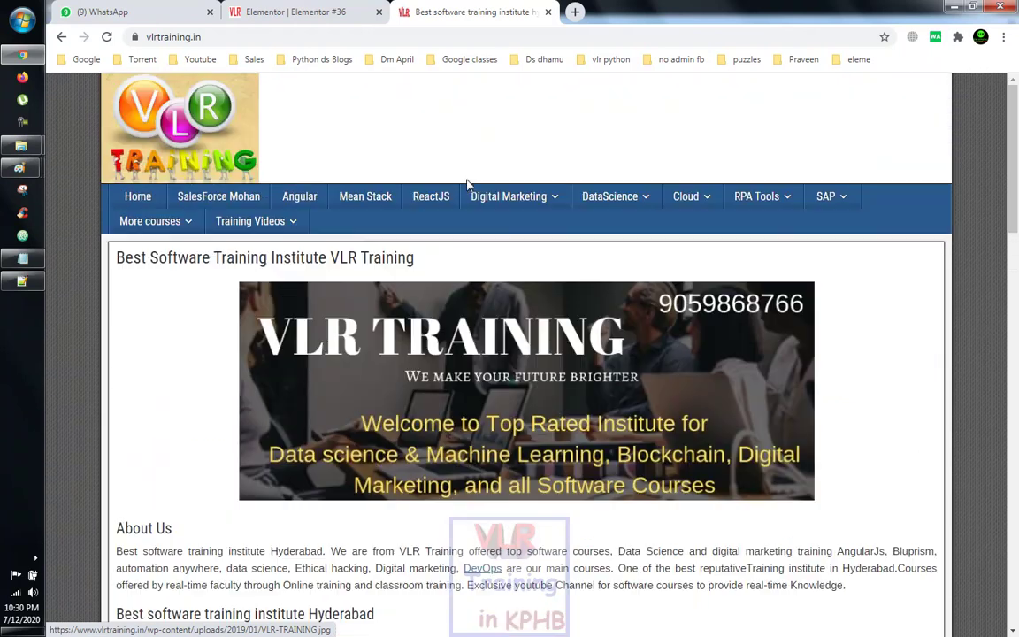